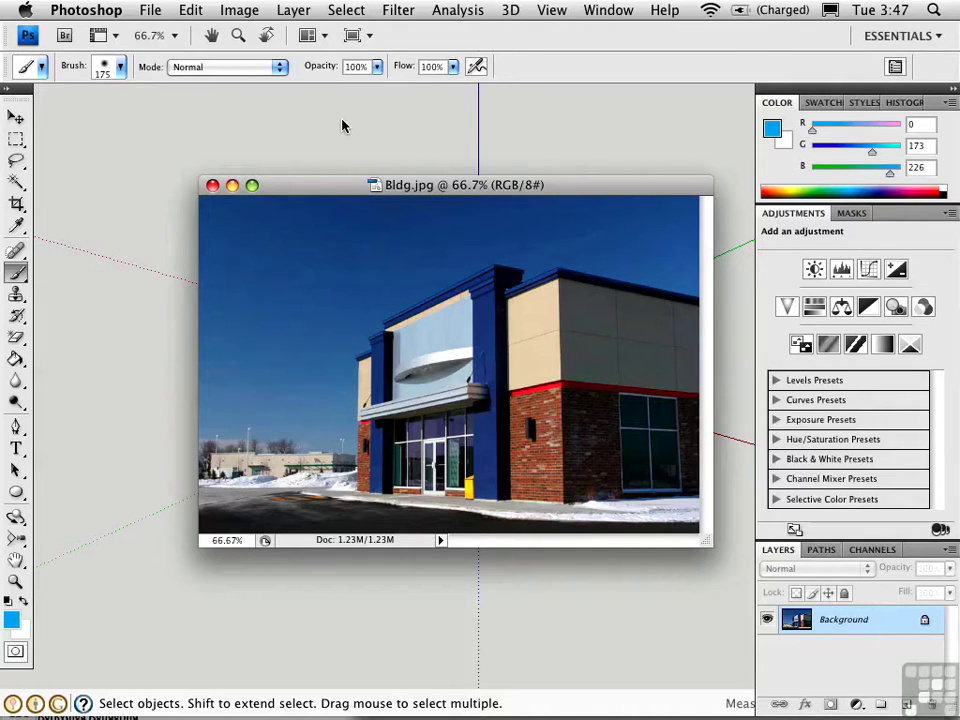
# Step: Switch to SketchUp and start a new photo match using the Bldg.jpg image from the Desktop
pyautogui.click(294, 143)
pyautogui.click(281, 12)
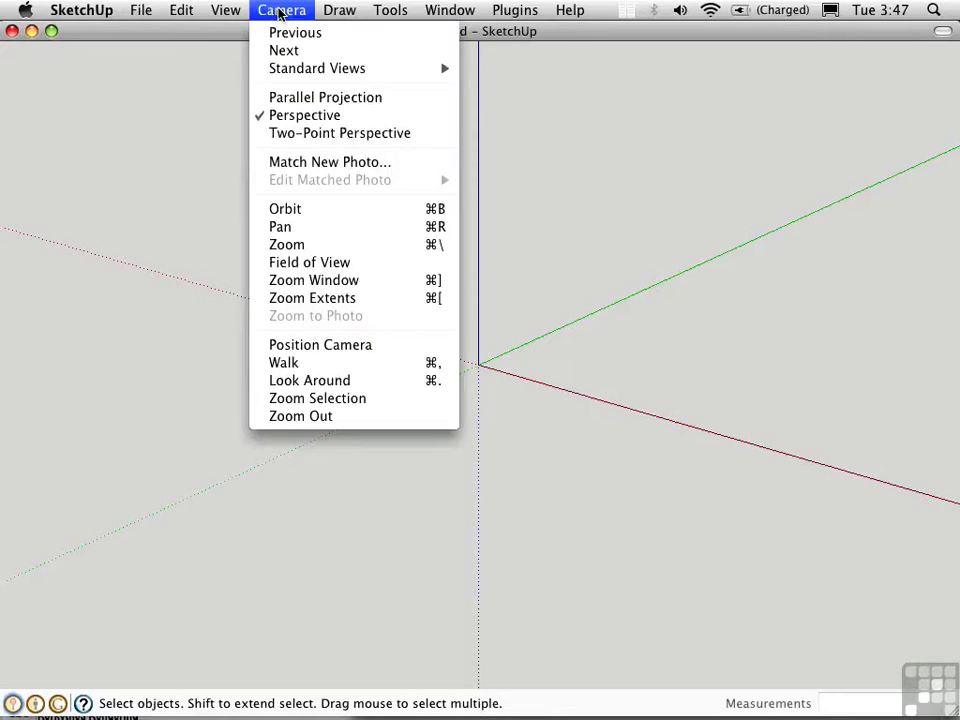
pyautogui.click(309, 164)
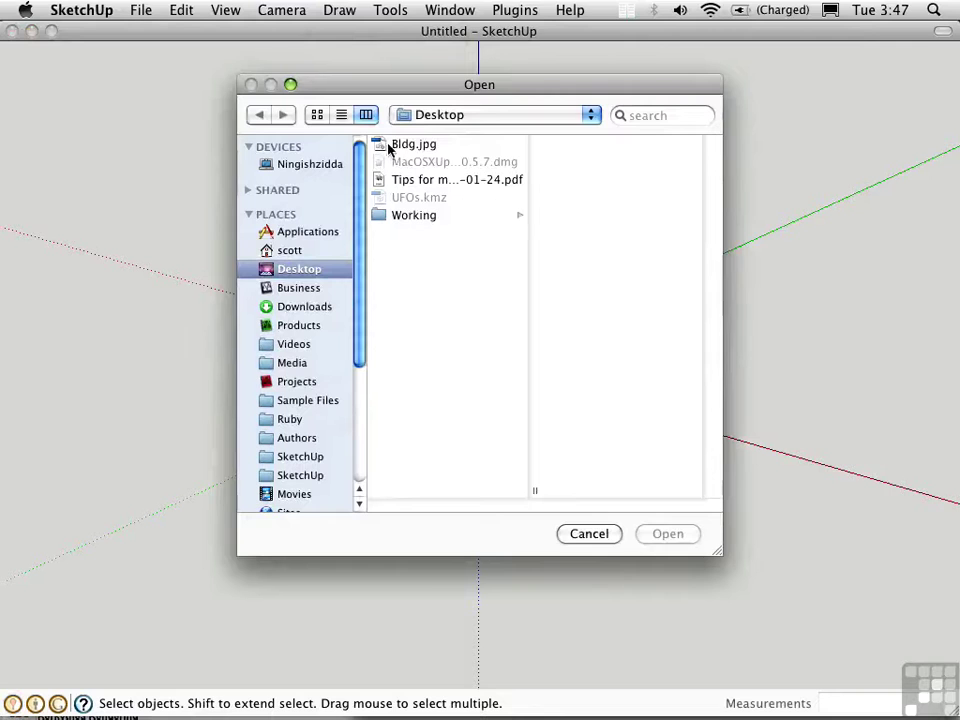
pyautogui.click(410, 145)
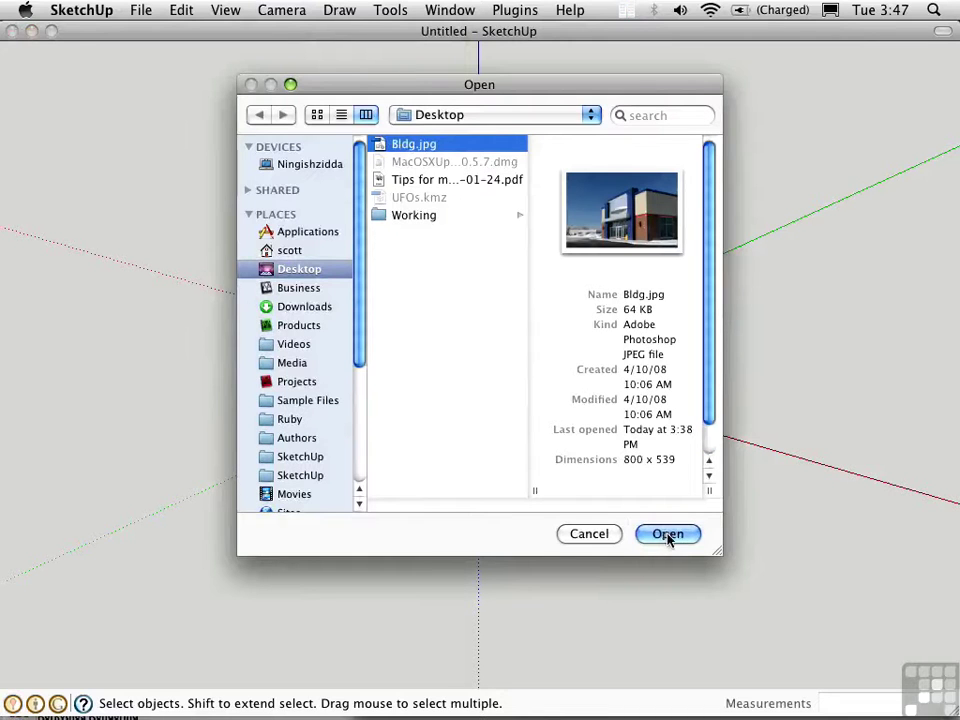
pyautogui.click(668, 534)
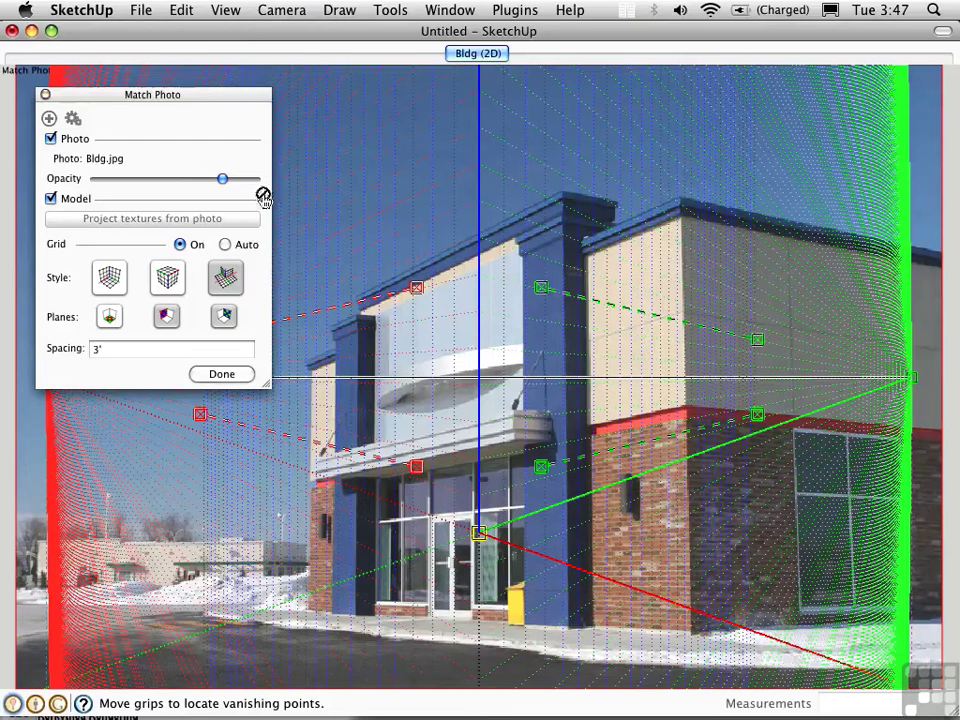
# Step: Move the Match Photo dialog clear of the image and place the axes origin at the building's near bottom corner
pyautogui.moveTo(201, 101); pyautogui.dragTo(186, 53)
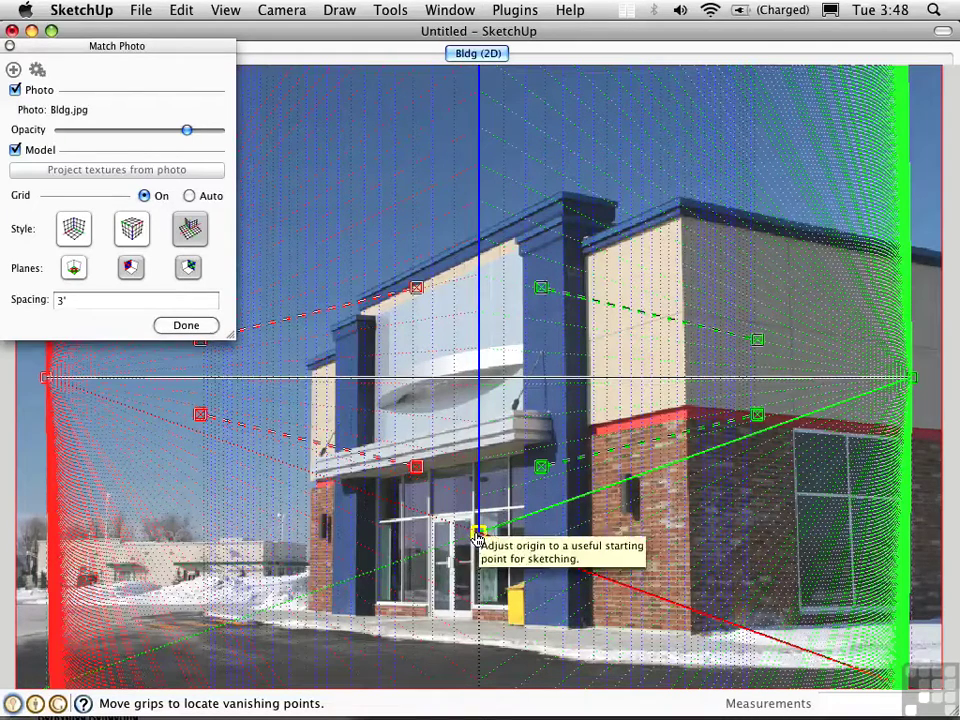
pyautogui.moveTo(480, 537); pyautogui.dragTo(691, 634)
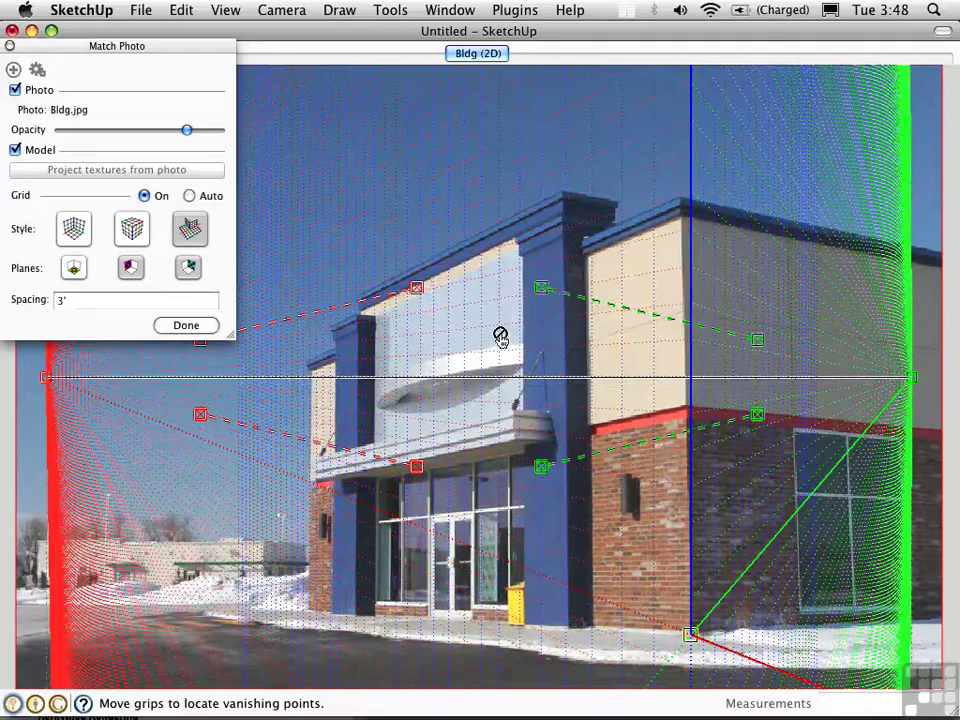
# Step: Align the two green perspective bars with the roof edge and the base of the building's windowed side wall
pyautogui.moveTo(617, 313); pyautogui.dragTo(762, 235)
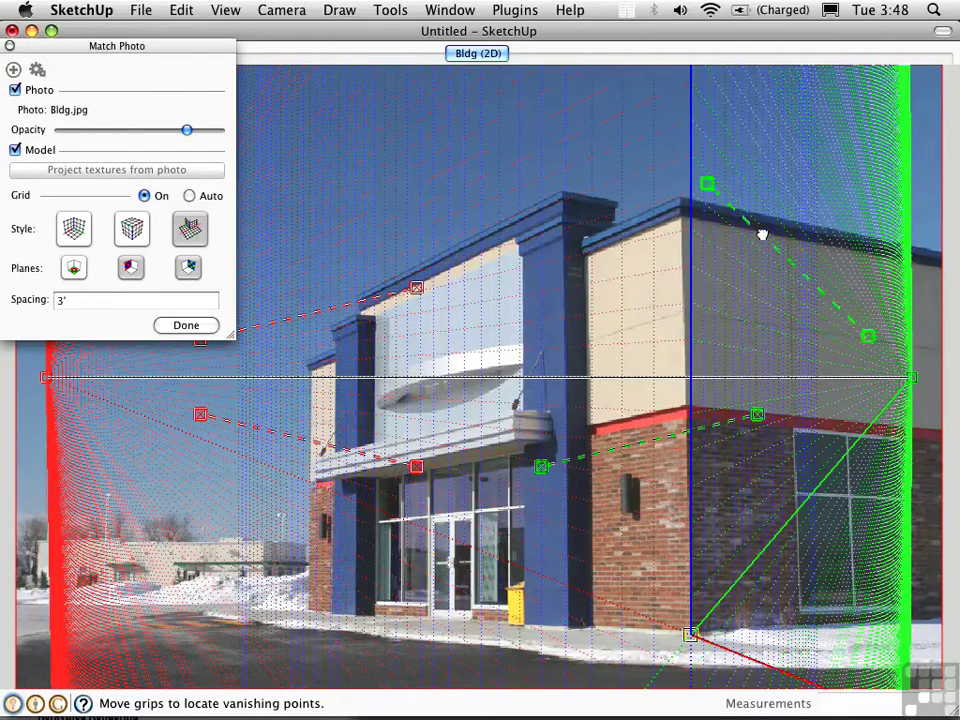
pyautogui.moveTo(681, 444); pyautogui.dragTo(784, 433)
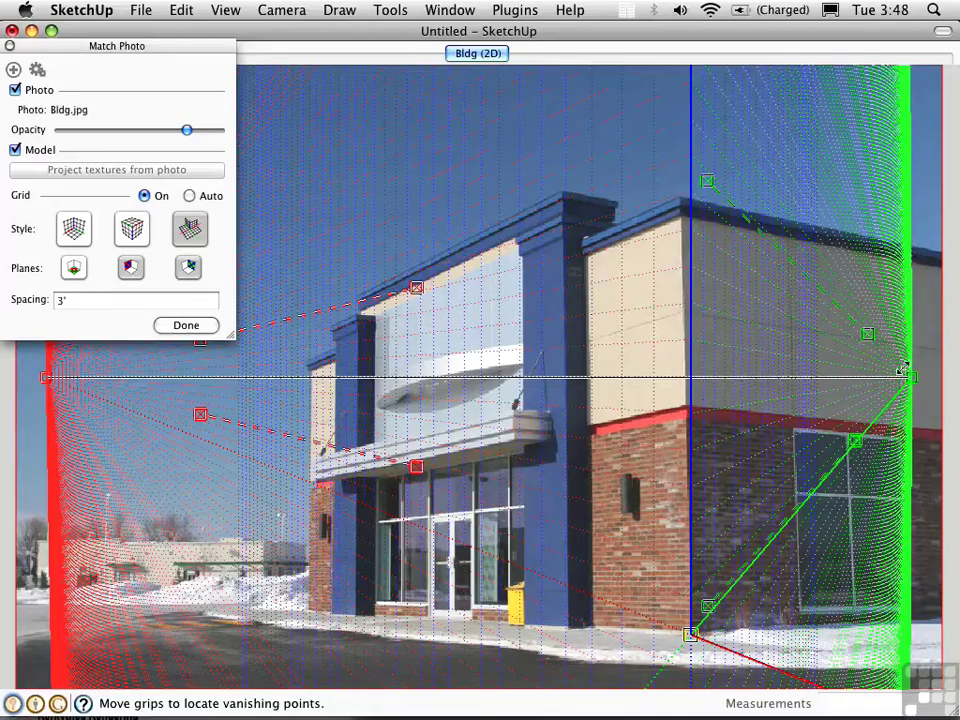
pyautogui.moveTo(868, 340); pyautogui.dragTo(936, 251)
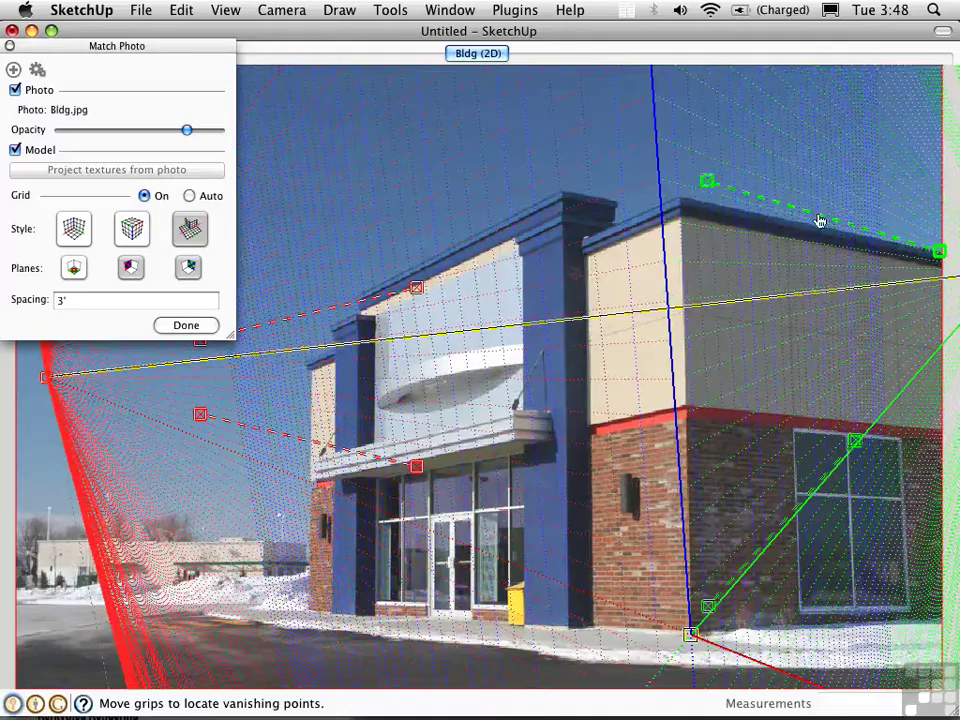
pyautogui.moveTo(707, 184); pyautogui.dragTo(682, 198)
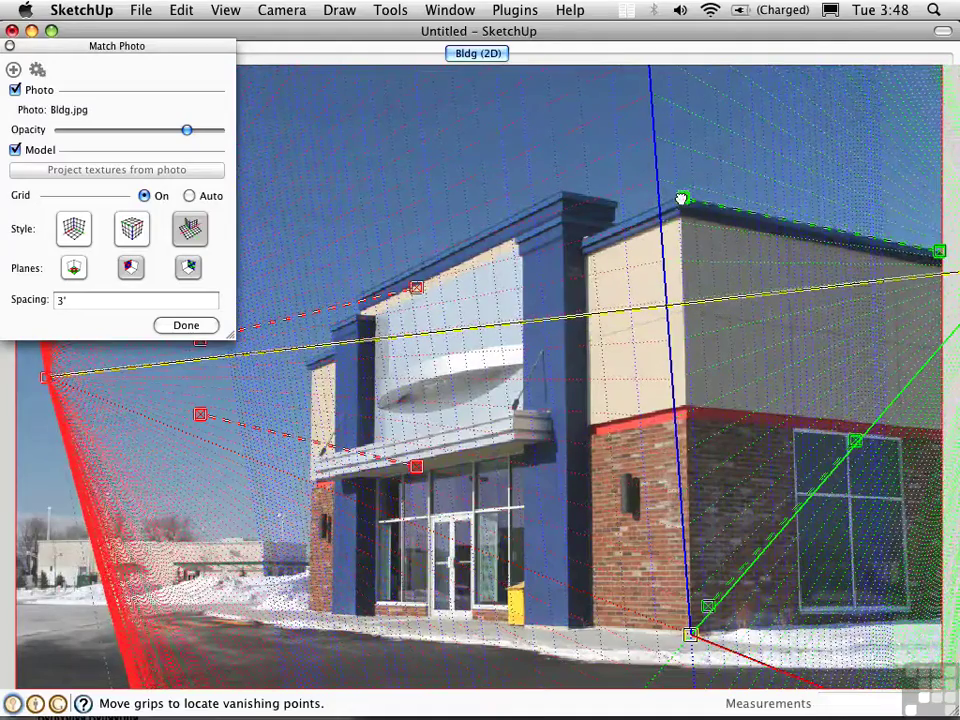
pyautogui.moveTo(857, 444); pyautogui.dragTo(941, 619)
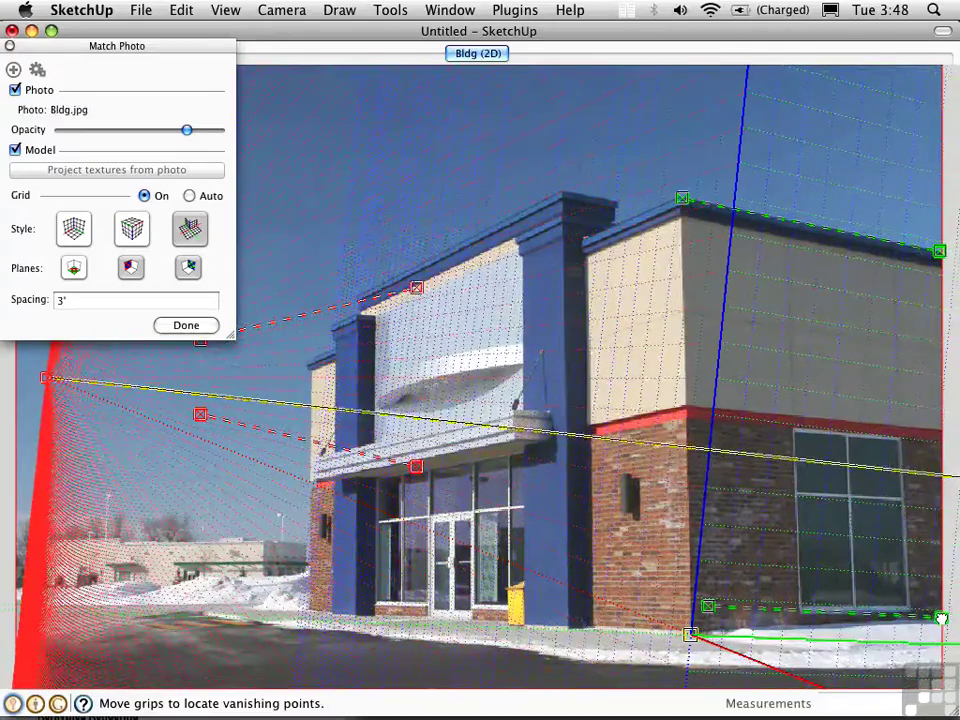
pyautogui.moveTo(713, 613); pyautogui.dragTo(692, 635)
pyautogui.moveTo(940, 620); pyautogui.dragTo(937, 623)
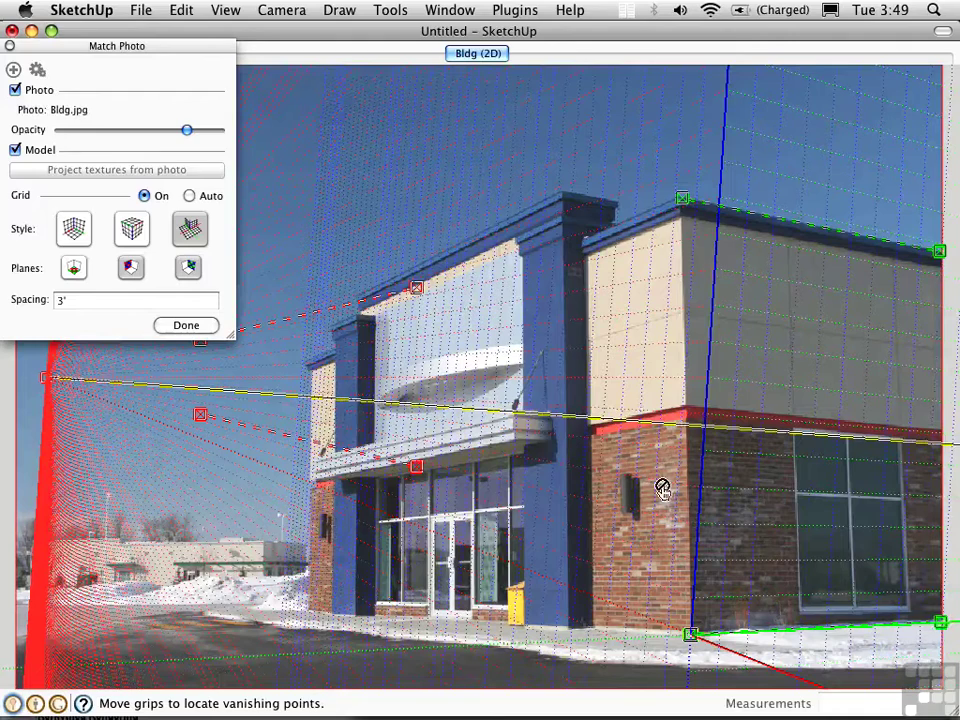
# Step: Align the two red perspective bars with the roofline and the base of the building's entrance facade
pyautogui.moveTo(388, 296); pyautogui.dragTo(682, 200)
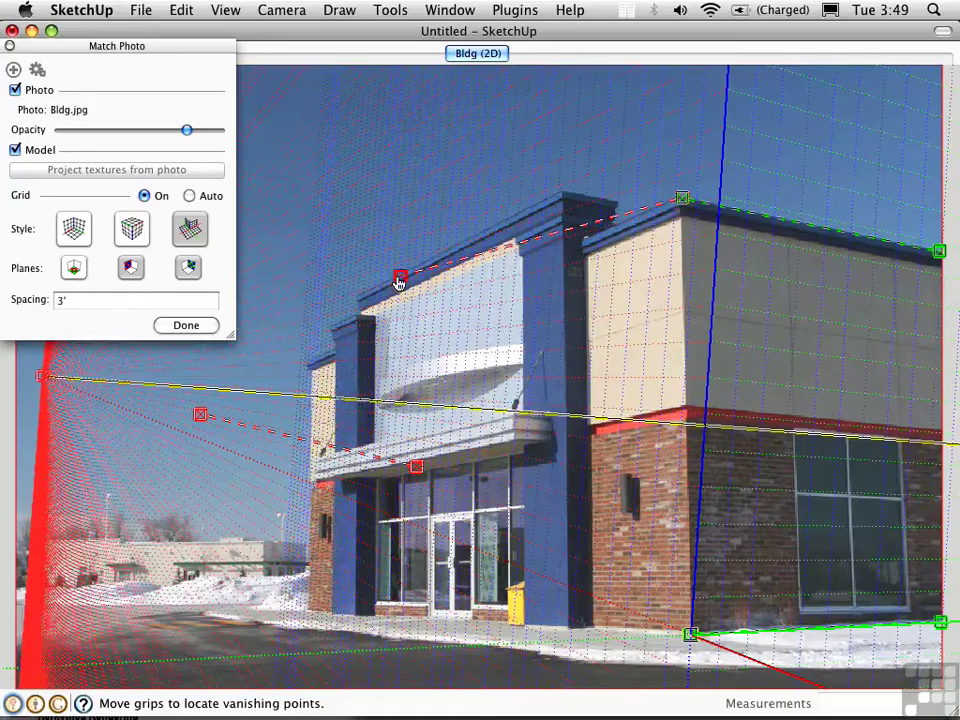
pyautogui.moveTo(400, 282); pyautogui.dragTo(305, 366)
pyautogui.moveTo(354, 462); pyautogui.dragTo(501, 562)
pyautogui.moveTo(570, 584); pyautogui.dragTo(688, 634)
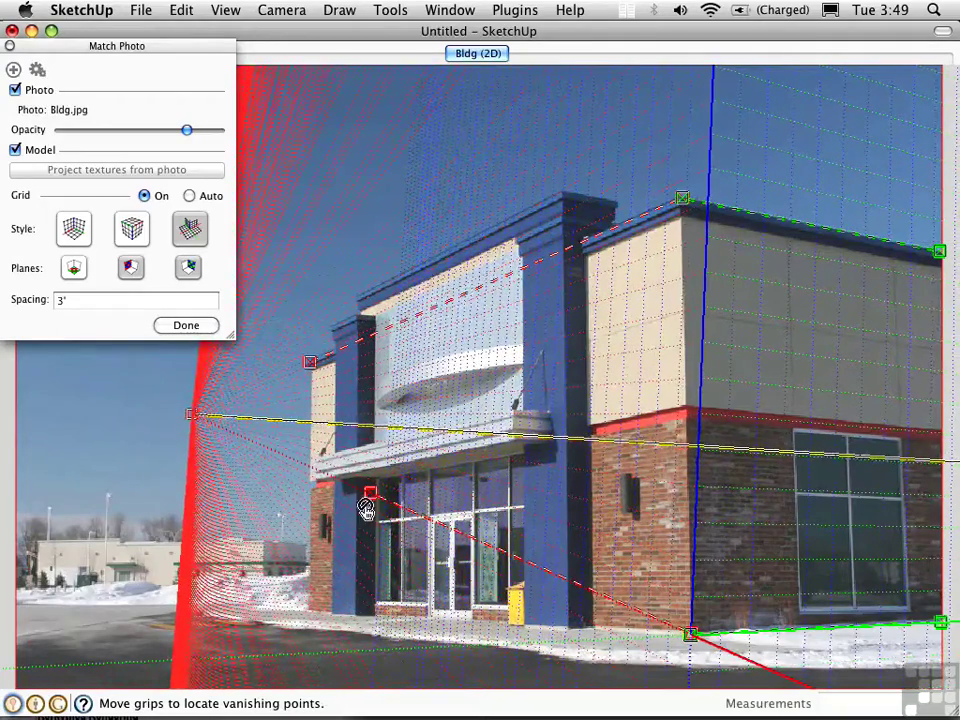
pyautogui.moveTo(370, 497); pyautogui.dragTo(309, 609)
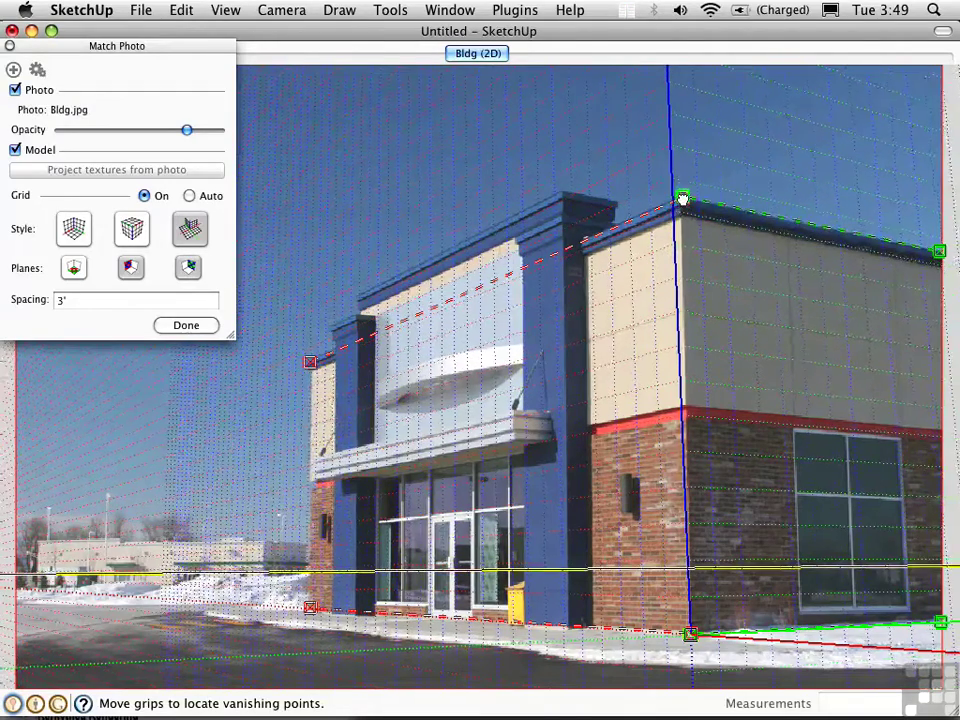
# Step: Fine-tune the far ends of the green and red perspective bars against the building's edges
pyautogui.moveTo(939, 252); pyautogui.dragTo(940, 252)
pyautogui.moveTo(940, 626); pyautogui.dragTo(942, 628)
pyautogui.moveTo(310, 363); pyautogui.dragTo(309, 358)
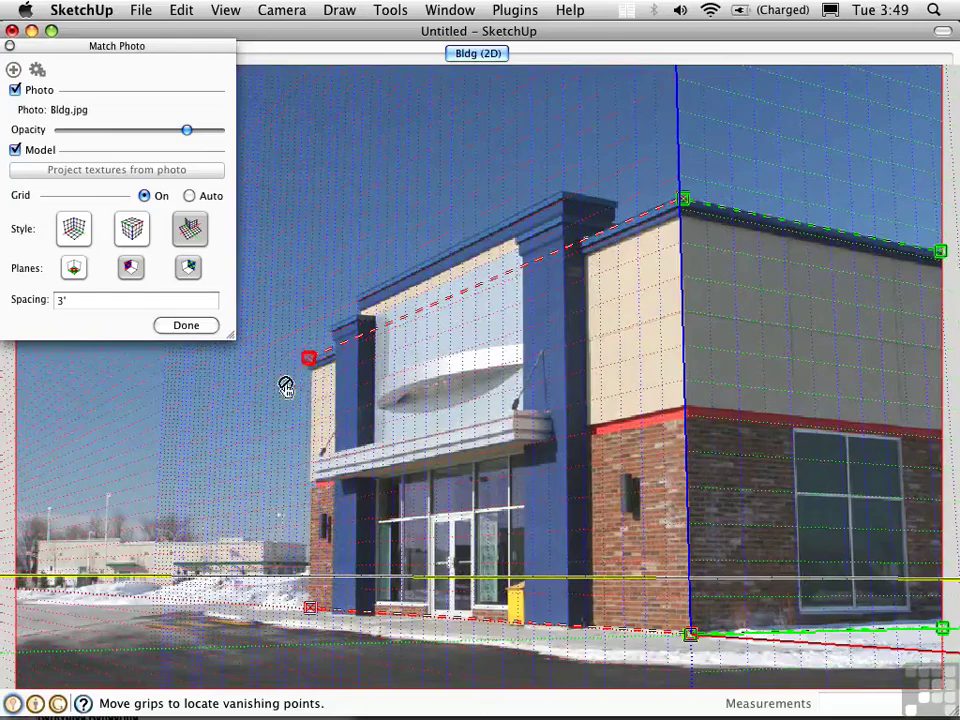
pyautogui.moveTo(310, 607); pyautogui.dragTo(307, 607)
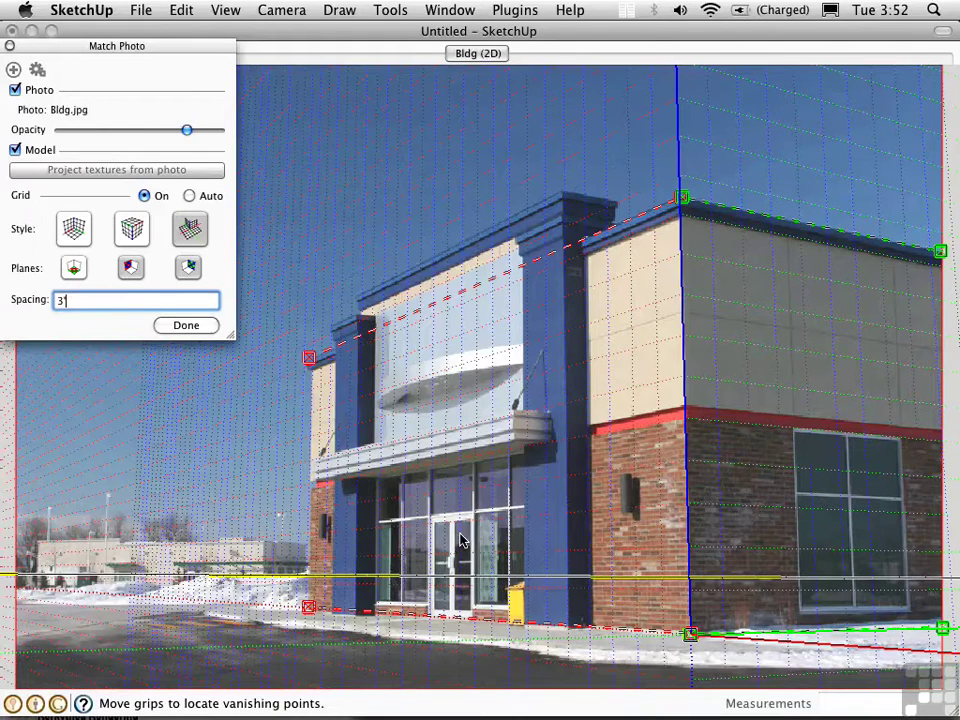
# Step: Adjust the match grid scale along the blue axis and finish the photo match
pyautogui.click(689, 515)
pyautogui.moveTo(689, 515); pyautogui.dragTo(689, 482)
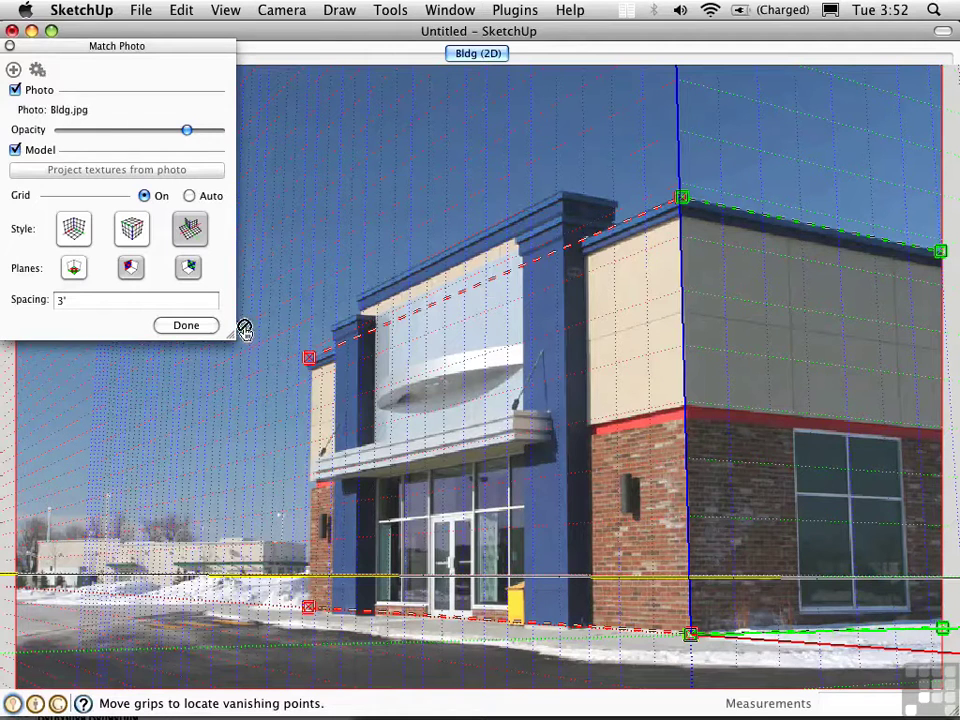
pyautogui.click(186, 326)
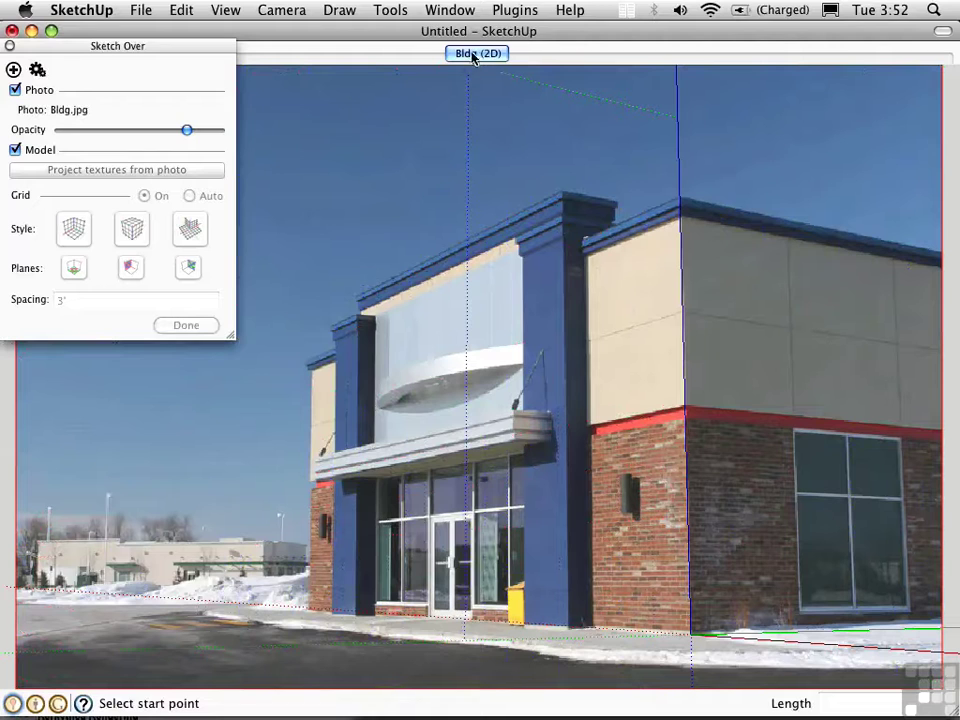
# Step: Close the photo-matching dialog, orbit away from the photo and return to the Bldg scene
pyautogui.click(10, 46)
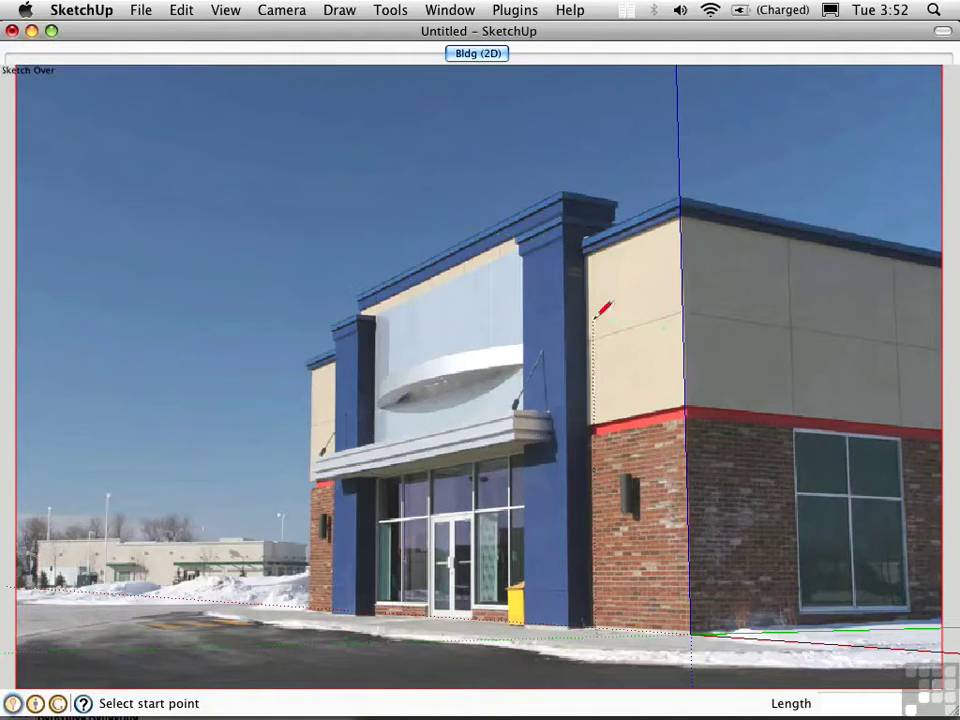
pyautogui.moveTo(636, 338); pyautogui.dragTo(324, 406, button='middle')
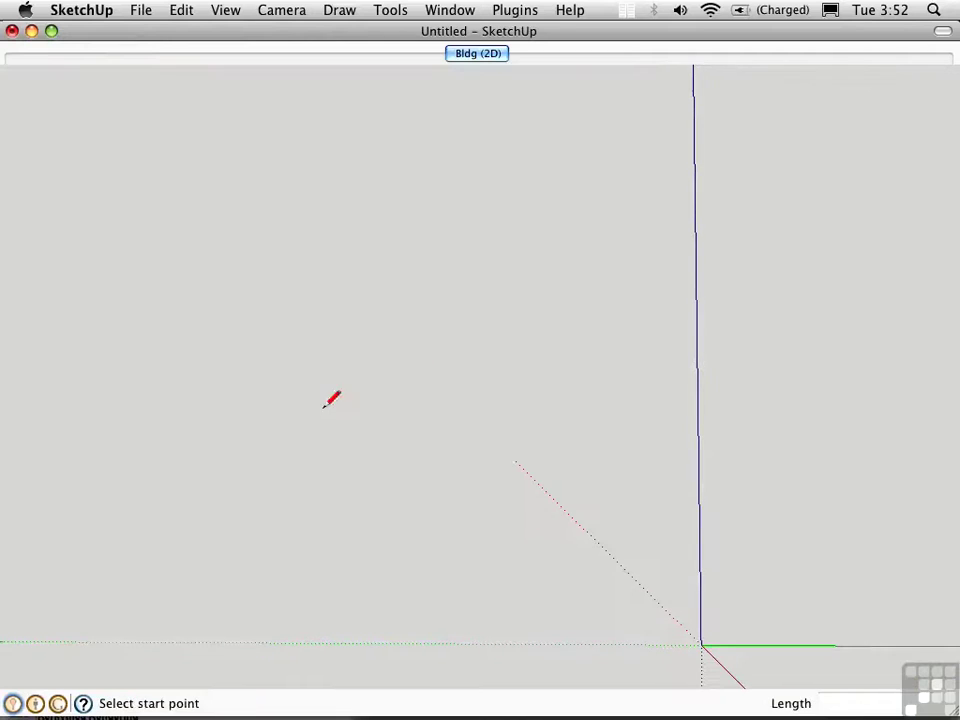
pyautogui.click(480, 56)
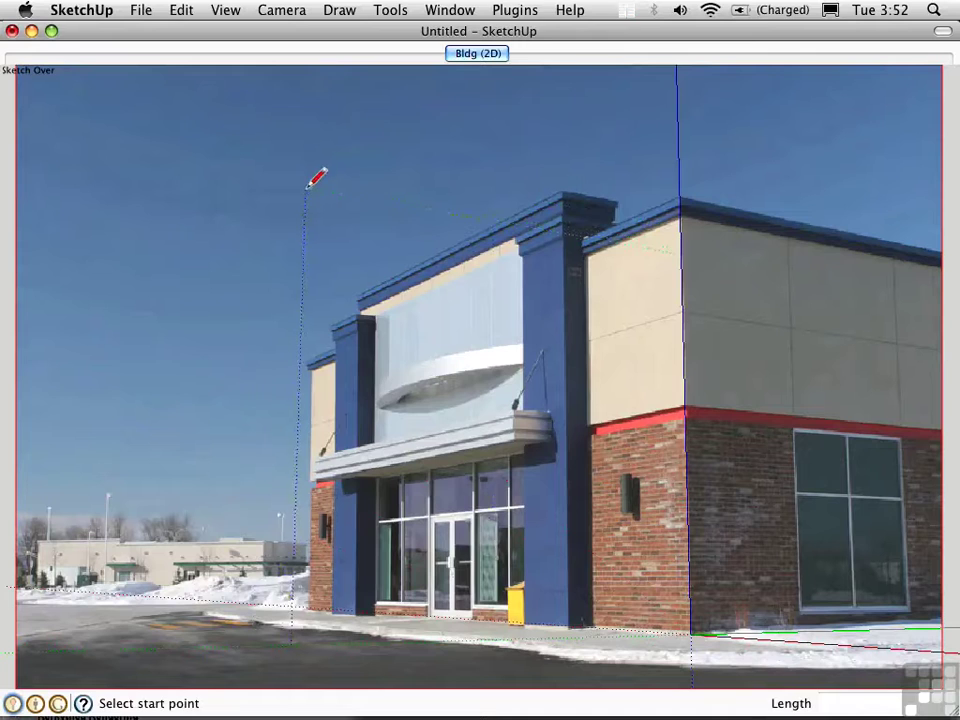
# Step: Draw a roof-high rectangle about 5' 6" wide on the side wall from the origin and Push/Pull it about 53' 5" along the entrance facade
pyautogui.press('r')
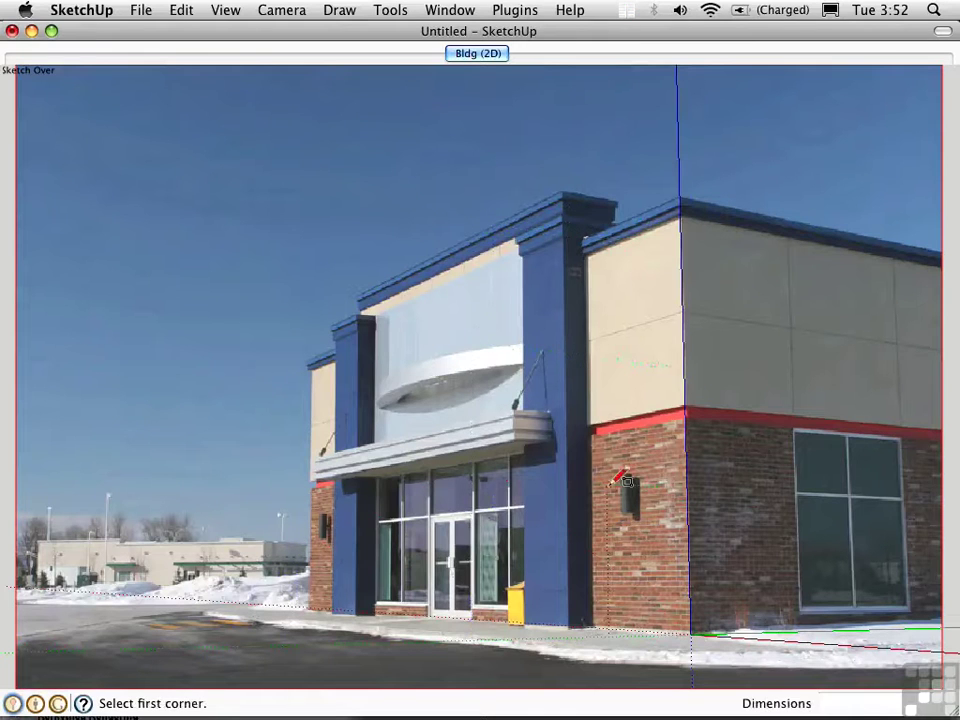
pyautogui.click(690, 633)
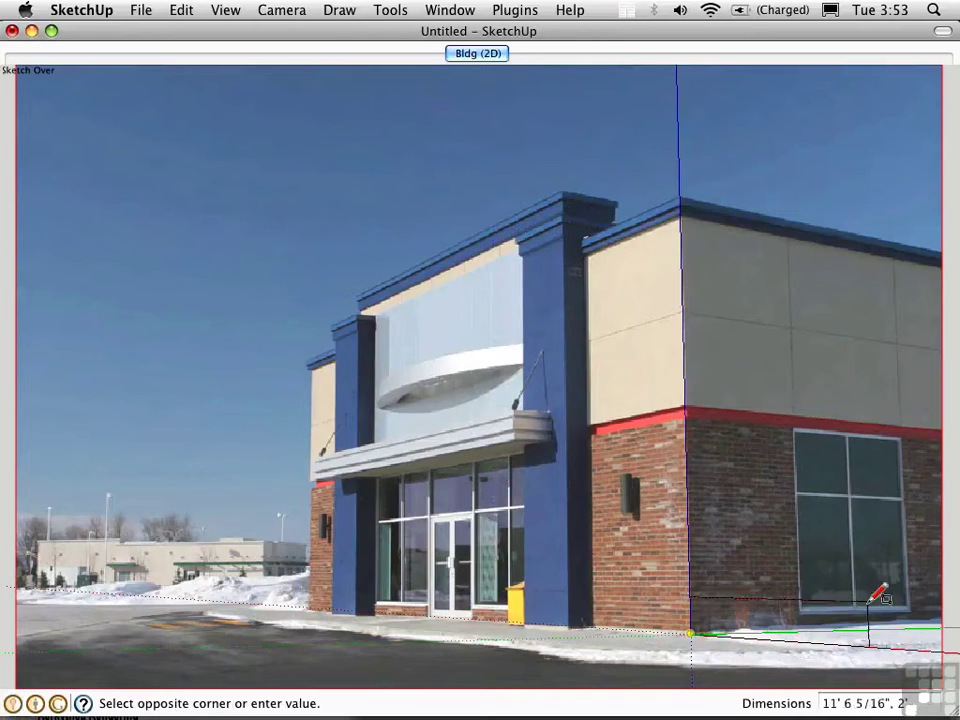
pyautogui.click(757, 211)
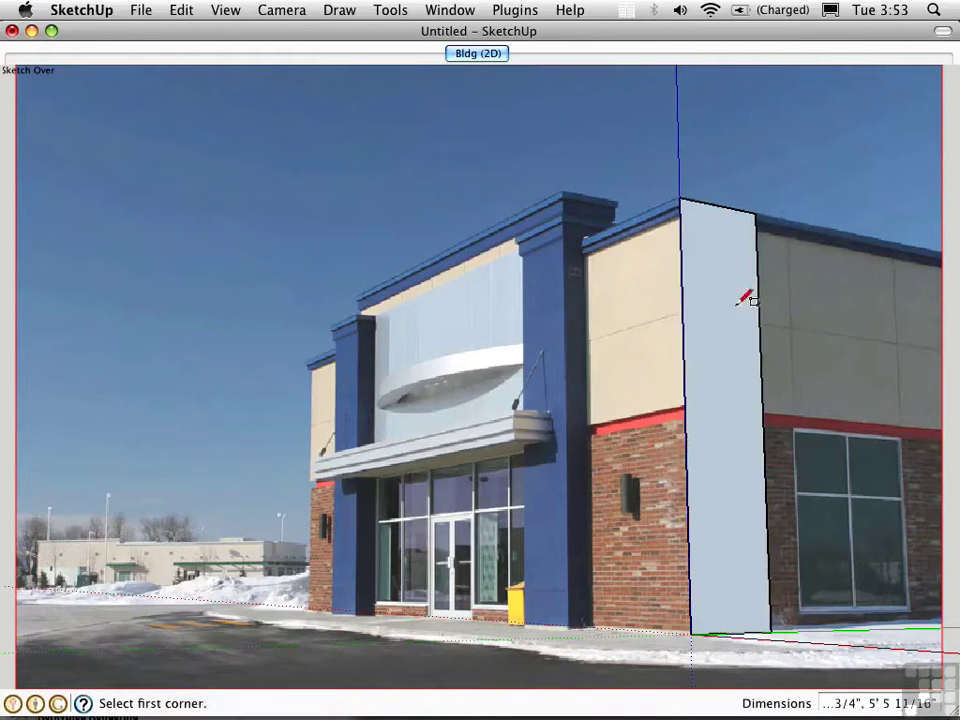
pyautogui.press('p')
pyautogui.moveTo(730, 337); pyautogui.dragTo(342, 440)
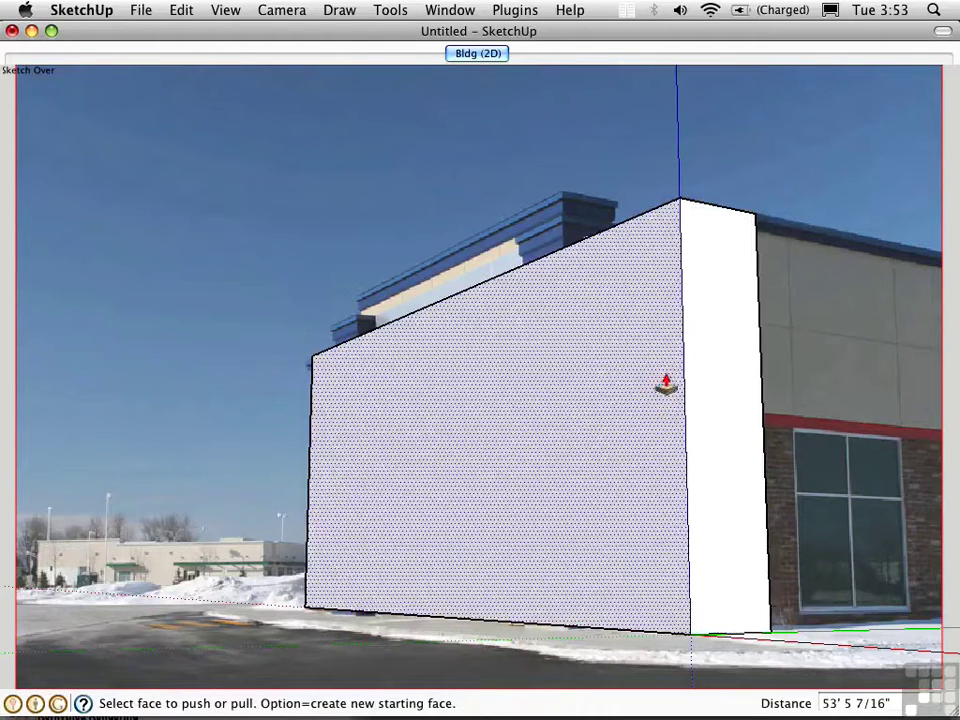
# Step: Push/Pull the box's narrow side outward about 19' 7" to extend the building's depth, and return to the Bldg scene
pyautogui.moveTo(665, 370); pyautogui.dragTo(428, 372, button='middle')
pyautogui.moveTo(428, 372); pyautogui.dragTo(770, 410)
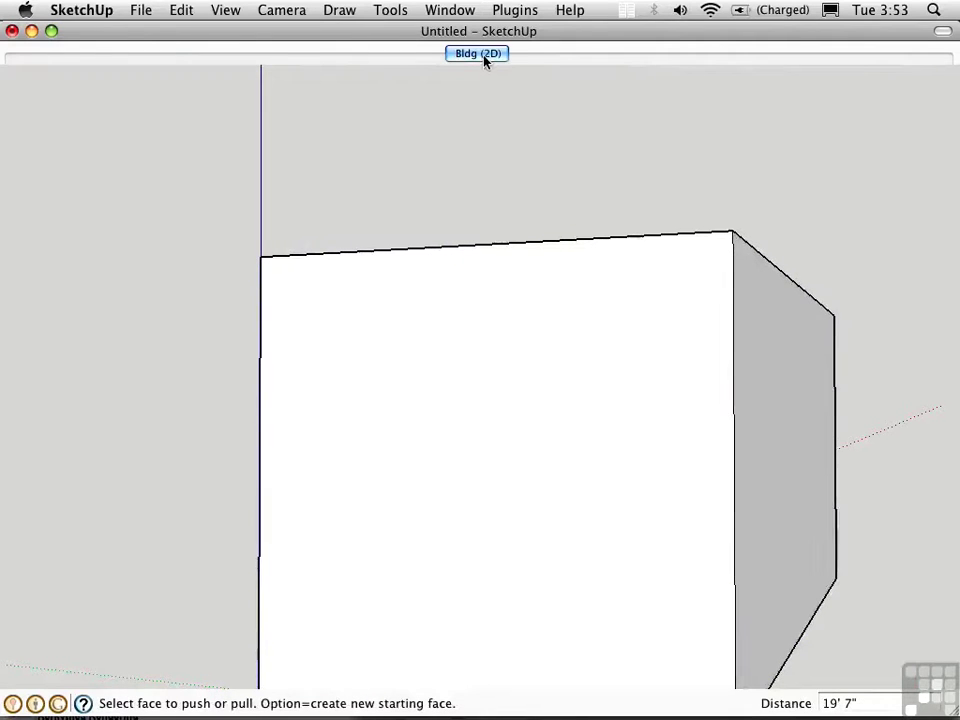
pyautogui.click(479, 53)
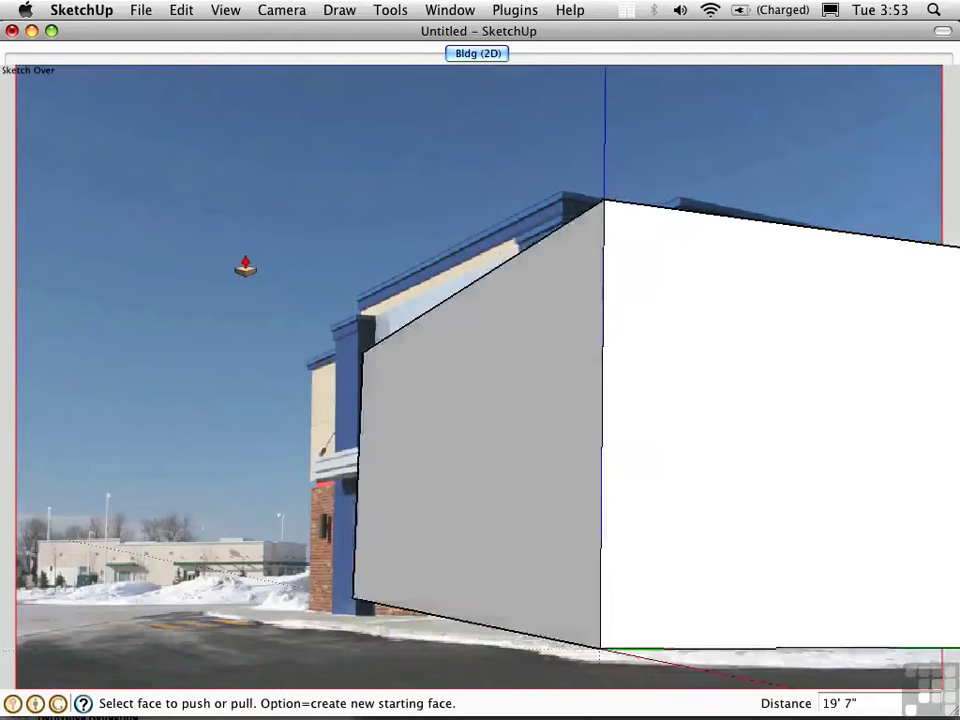
# Step: Push/Pull the box's top face upward and its far end face outward about 4' 2", and return to the Bldg scene
pyautogui.moveTo(590, 195); pyautogui.dragTo(643, 381, button='middle')
pyautogui.moveTo(643, 381); pyautogui.dragTo(635, 270)
pyautogui.moveTo(635, 270); pyautogui.dragTo(761, 257, button='middle')
pyautogui.moveTo(319, 330); pyautogui.dragTo(262, 334)
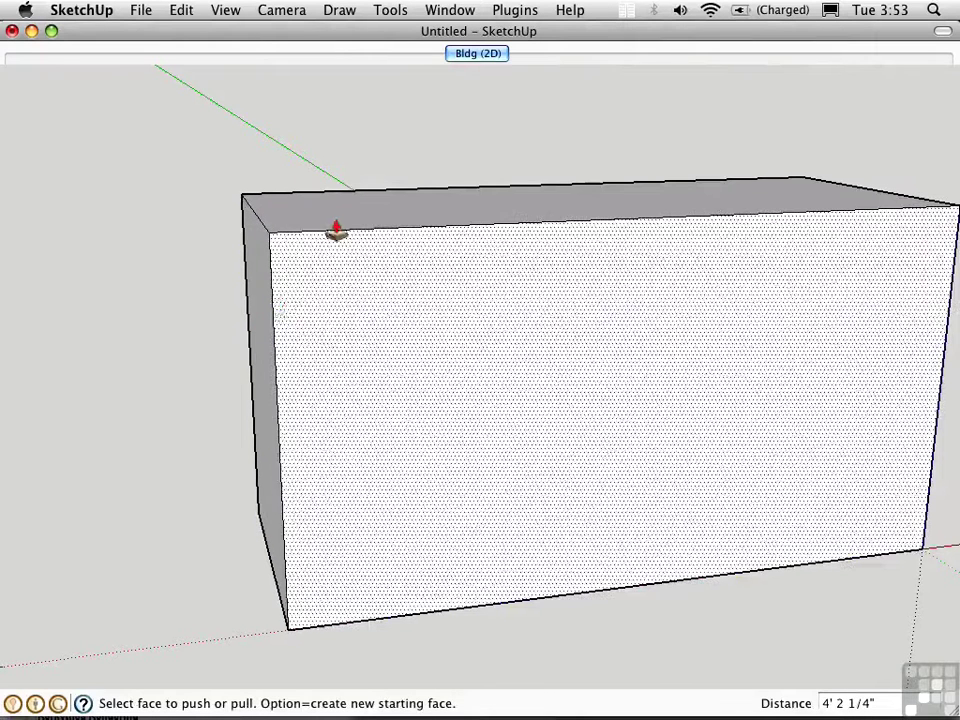
pyautogui.click(476, 55)
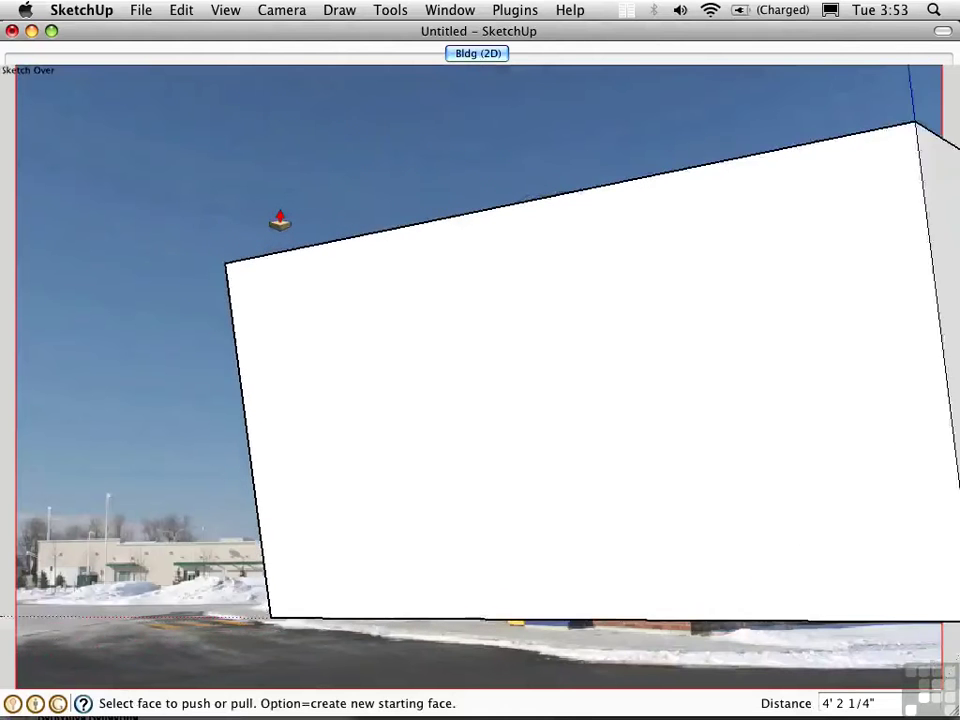
# Step: Reopen the photo-matching dialog and project the Bldg.jpg photo onto the box's entrance facade face only
pyautogui.press('l')
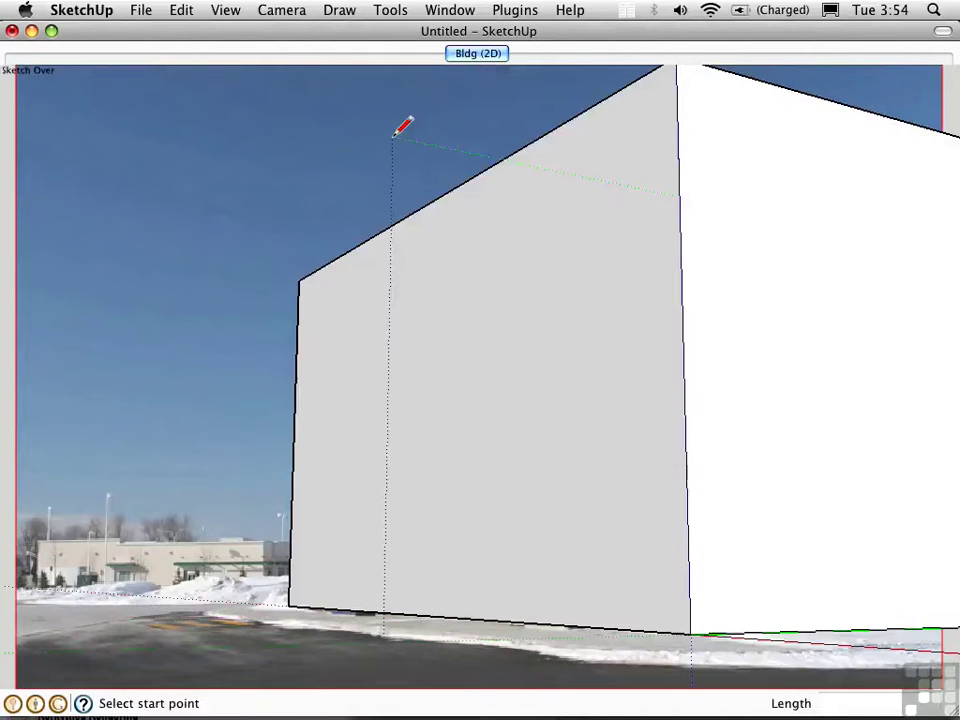
pyautogui.click(451, 10)
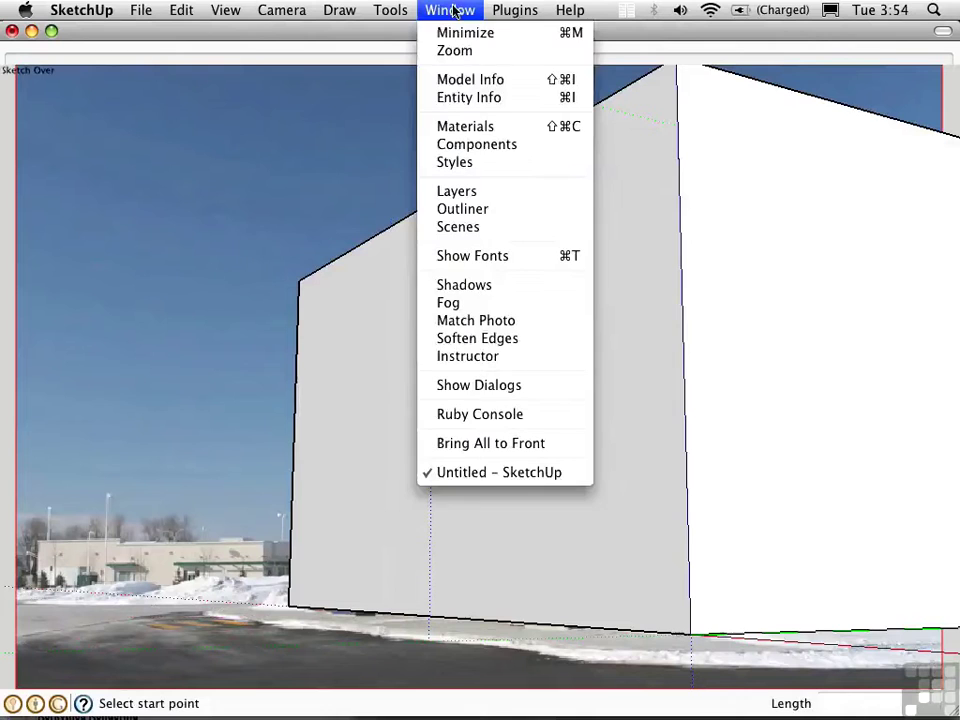
pyautogui.click(498, 324)
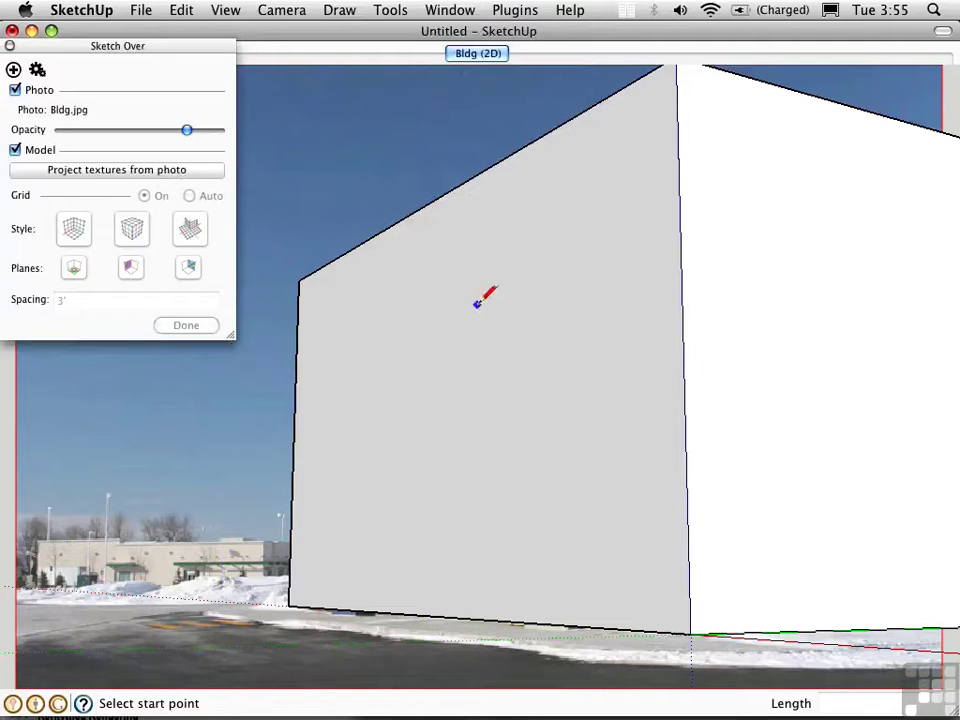
pyautogui.press('space')
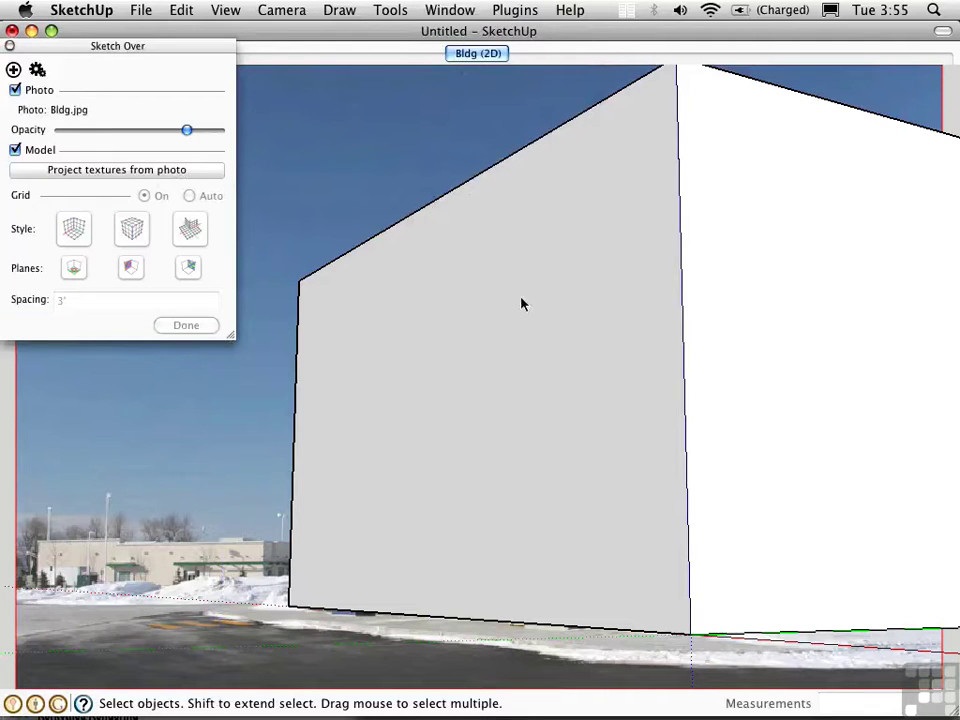
pyautogui.click(523, 306)
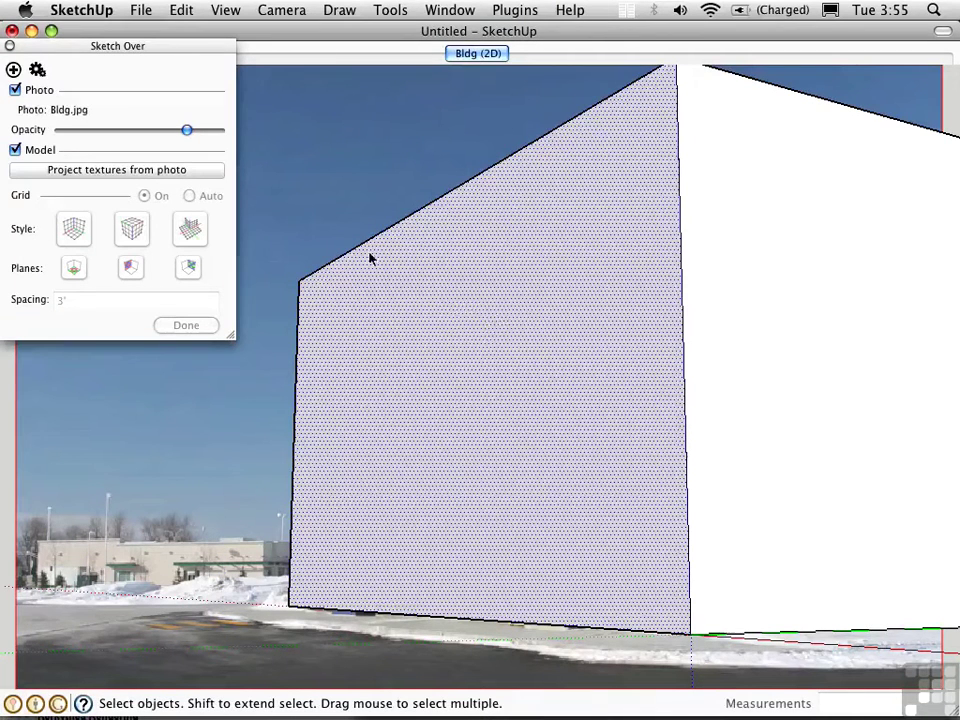
pyautogui.click(115, 172)
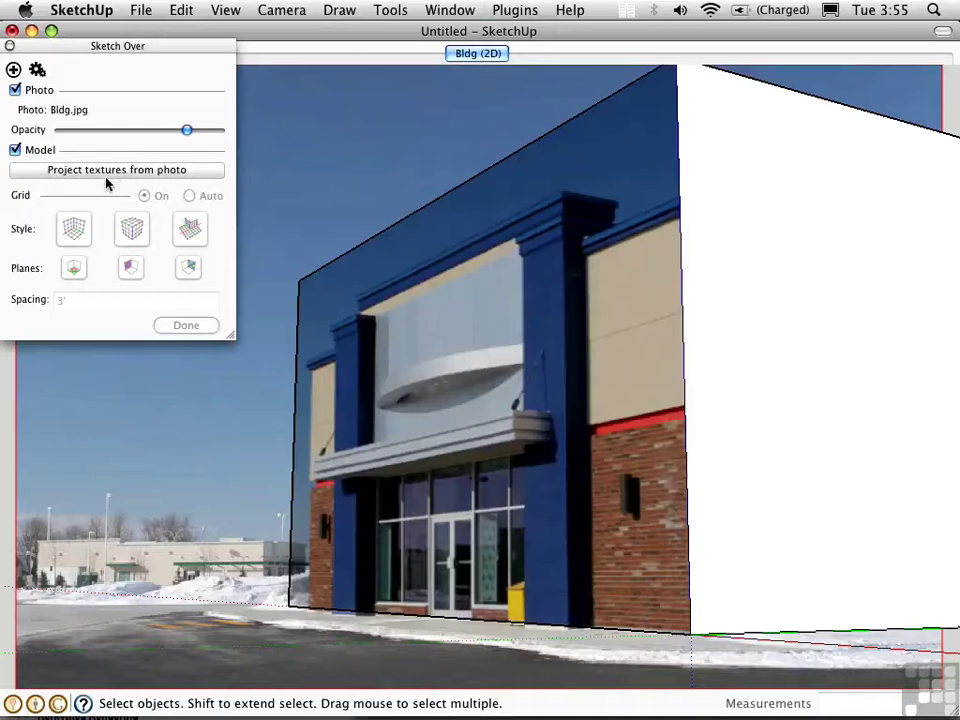
# Step: Project the photo texture onto the side wall with the window, then close the photo-matching dialog and inspect the textured box
pyautogui.click(812, 305)
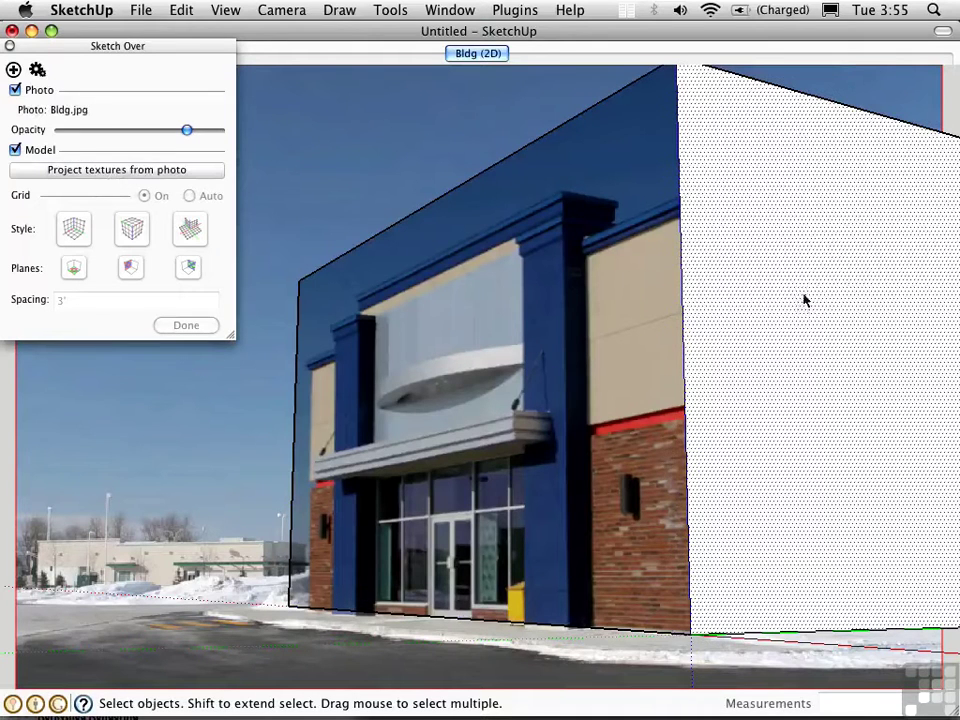
pyautogui.click(107, 170)
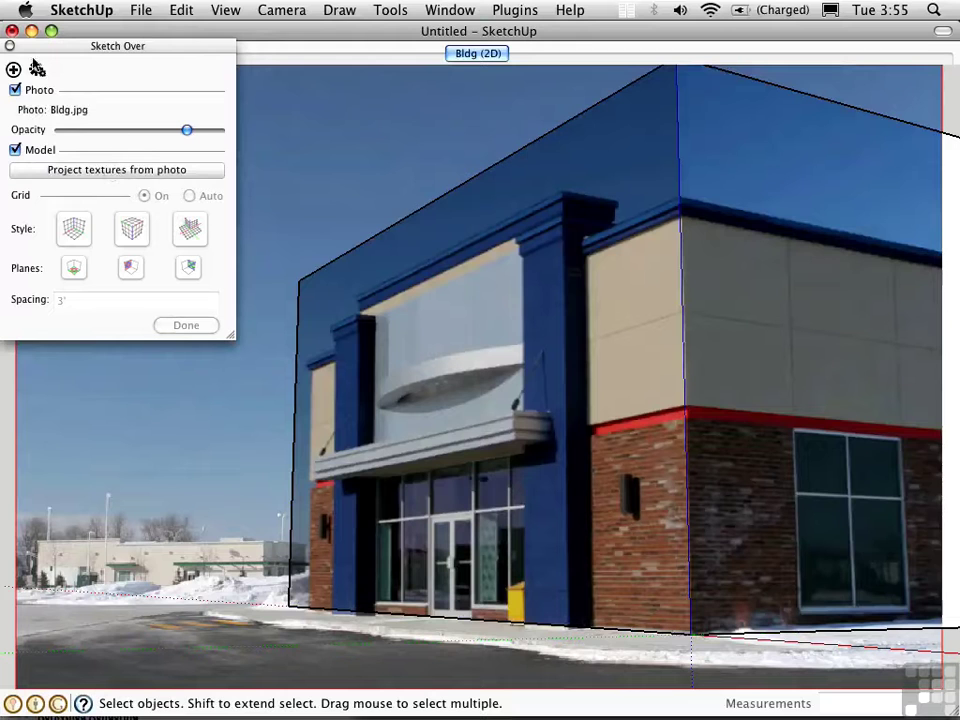
pyautogui.click(10, 46)
pyautogui.moveTo(390, 229); pyautogui.dragTo(523, 392, button='middle')
pyautogui.keyDown('shift'); pyautogui.moveTo(469, 313); pyautogui.dragTo(361, 266, button='middle'); pyautogui.keyUp('shift')
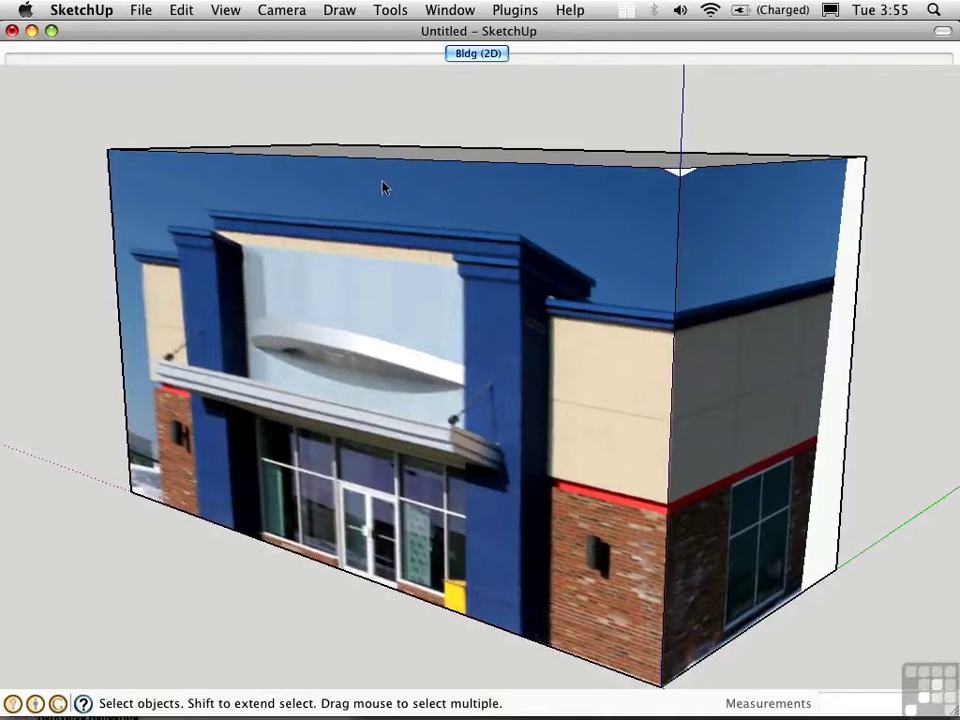
# Step: Push/Pull the box's roof face down to the top of the entrance's raised blue cornice
pyautogui.moveTo(450, 176); pyautogui.dragTo(452, 204, button='middle')
pyautogui.press('p')
pyautogui.moveTo(450, 163); pyautogui.dragTo(456, 219)
pyautogui.moveTo(499, 180); pyautogui.dragTo(614, 149, button='middle')
pyautogui.press('space')
pyautogui.moveTo(614, 149); pyautogui.dragTo(561, 114)
pyautogui.press('p')
# Step: Draw a line about 25' long across the roof from the near pillar's outer corner and Push/Pull the end section down to the lower cornice
pyautogui.moveTo(439, 222); pyautogui.dragTo(548, 393, button='middle')
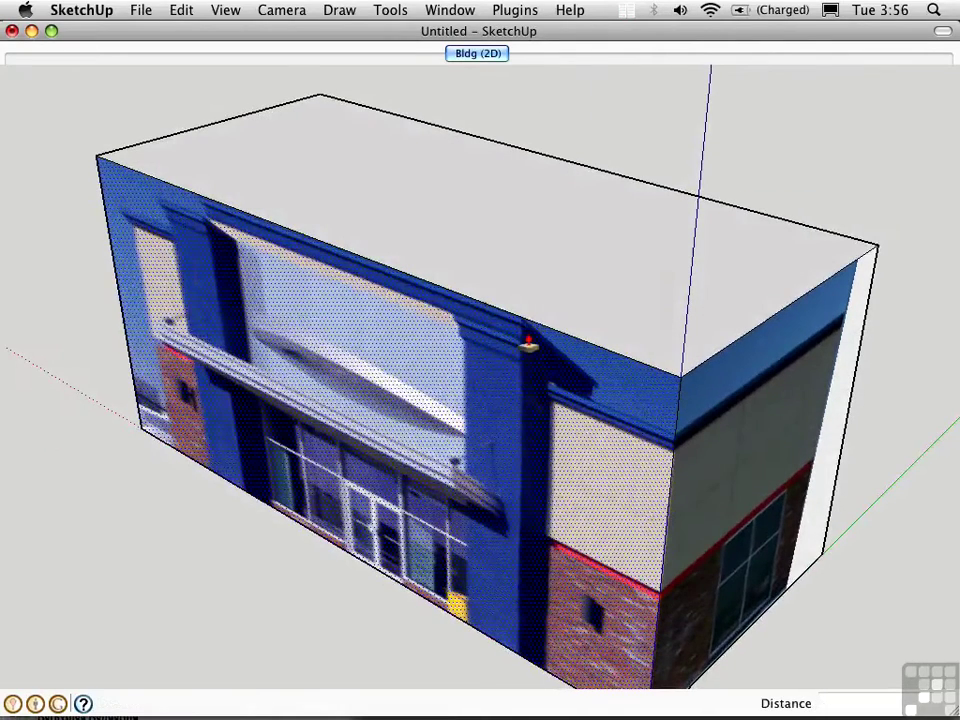
pyautogui.press('l')
pyautogui.click(522, 316)
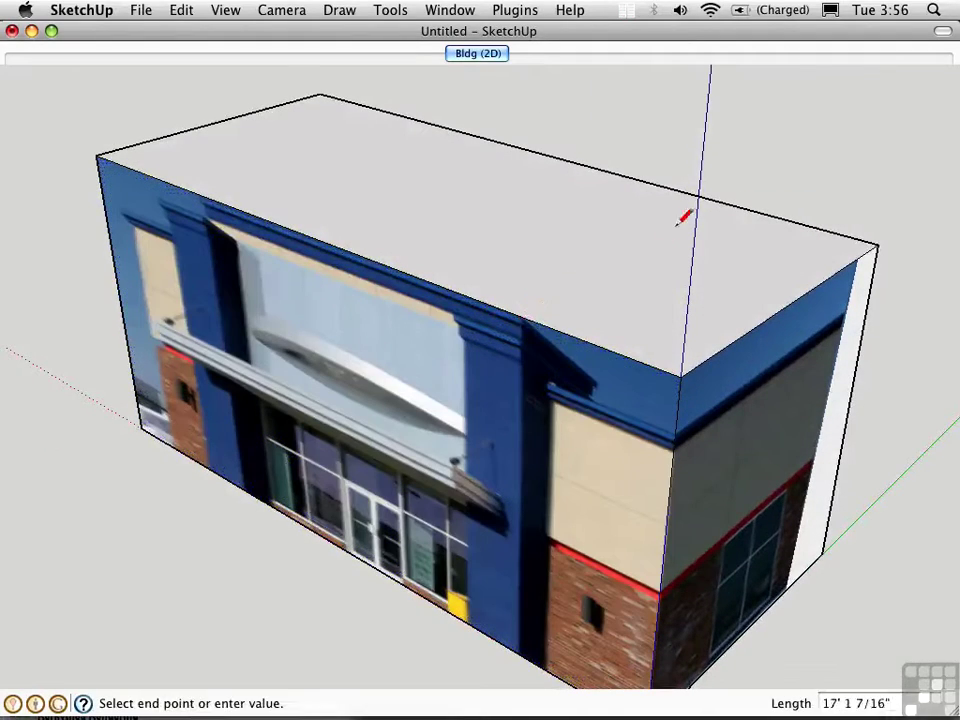
pyautogui.click(735, 204)
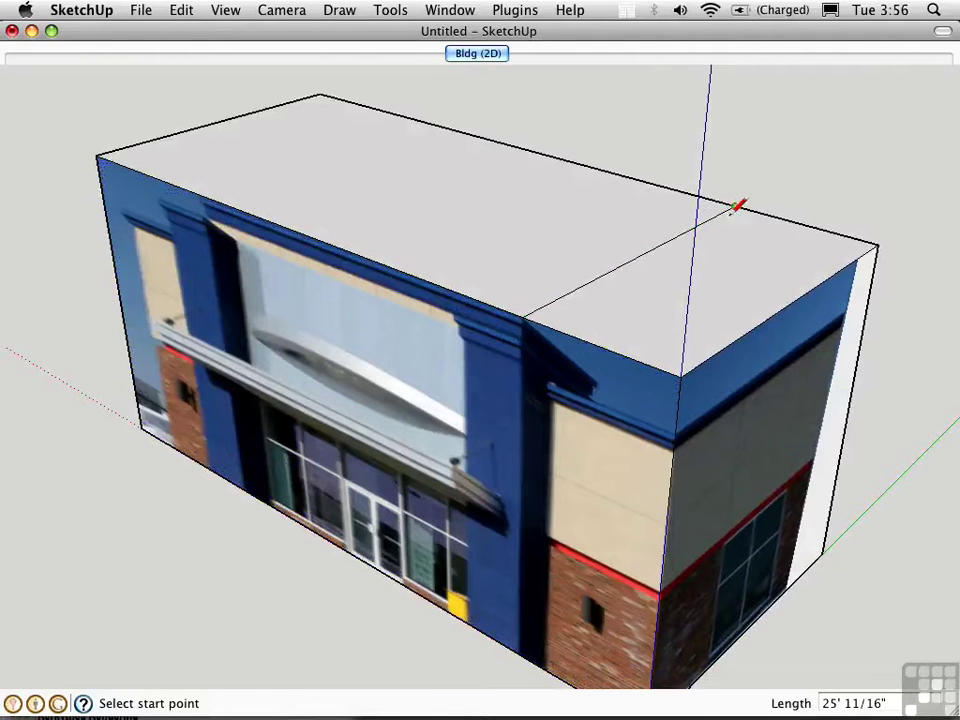
pyautogui.press('p')
pyautogui.moveTo(647, 318); pyautogui.dragTo(635, 376)
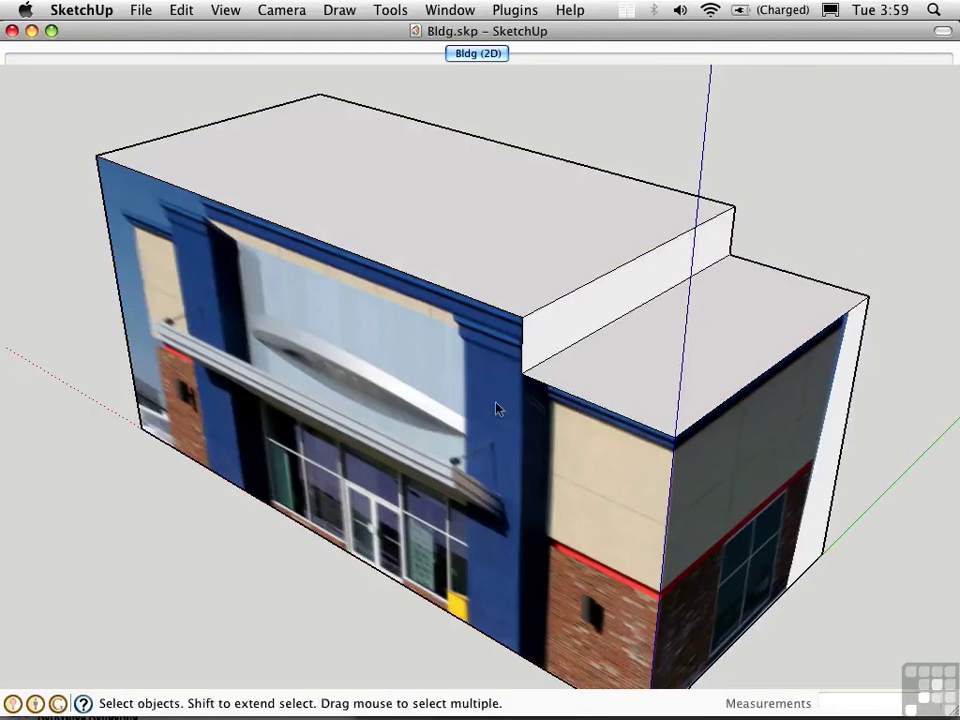
# Step: Outline the near blue entrance pillar with two full-height vertical lines and Push/Pull it outward from the facade
pyautogui.press('l')
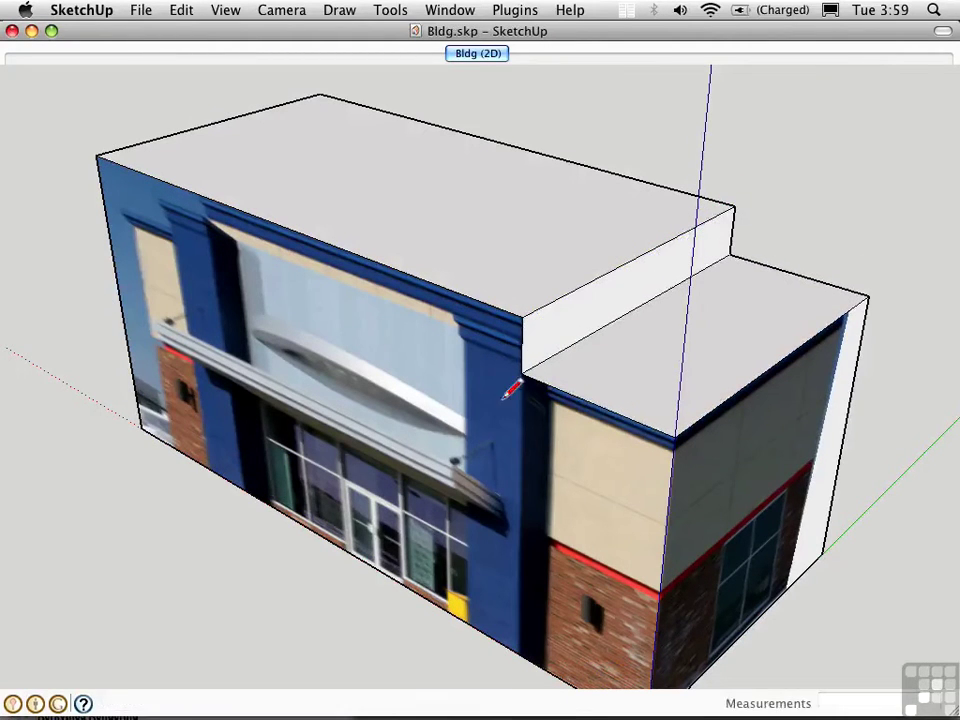
pyautogui.click(520, 373)
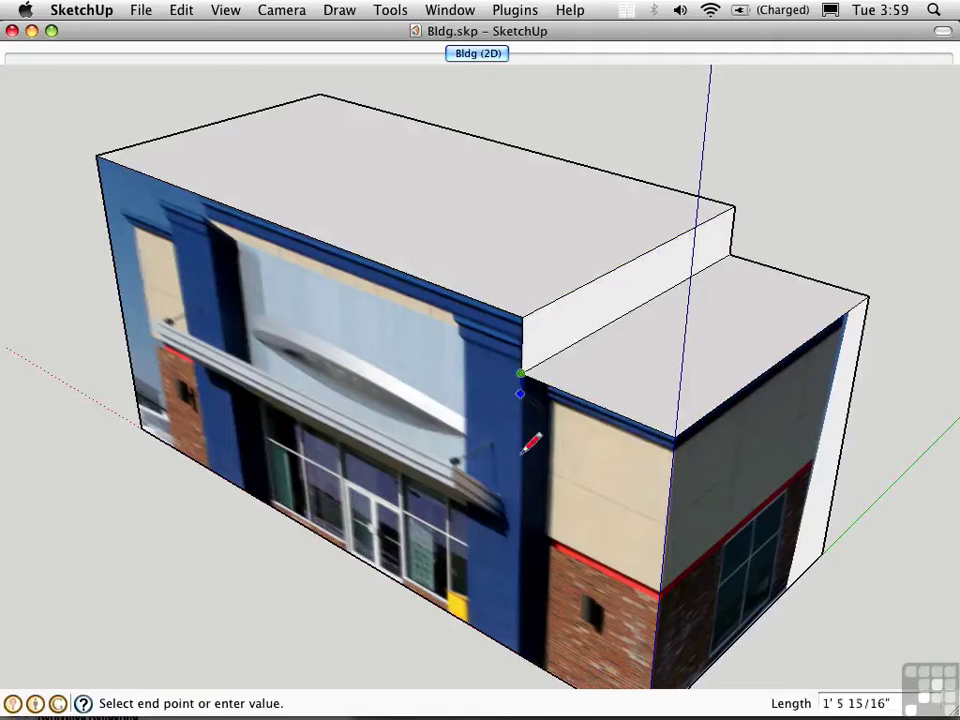
pyautogui.click(515, 650)
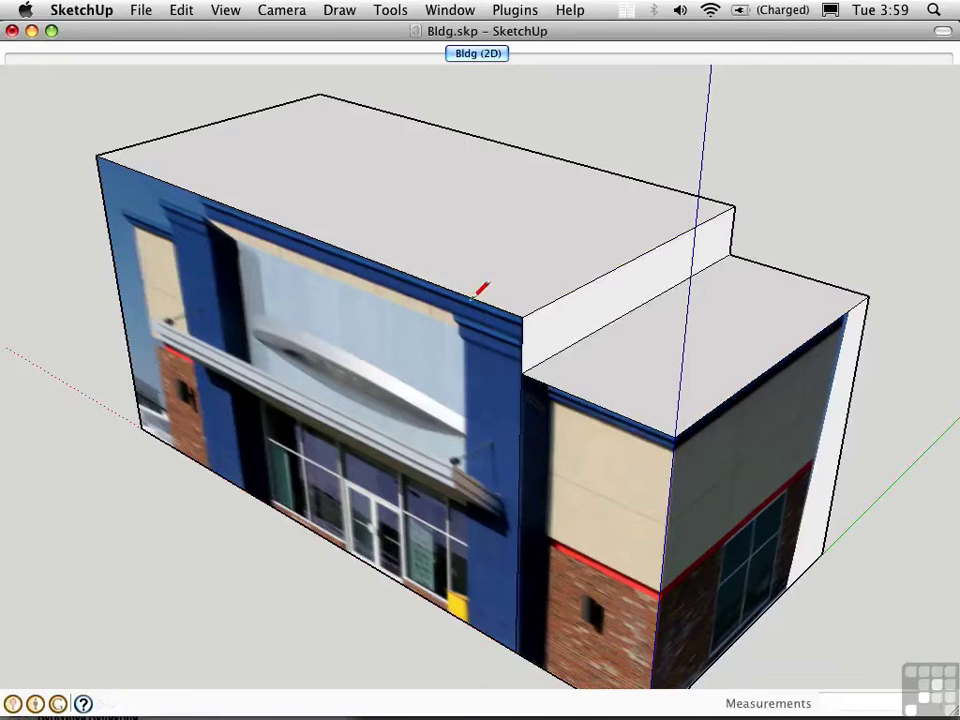
pyautogui.click(473, 338)
pyautogui.click(468, 618)
pyautogui.press('space')
pyautogui.moveTo(462, 492); pyautogui.dragTo(443, 360, button='middle')
pyautogui.press('p')
pyautogui.moveTo(454, 371)
pyautogui.mouseDown()
pyautogui.moveTo(422, 368)
pyautogui.moveTo(439, 364)
pyautogui.mouseUp()
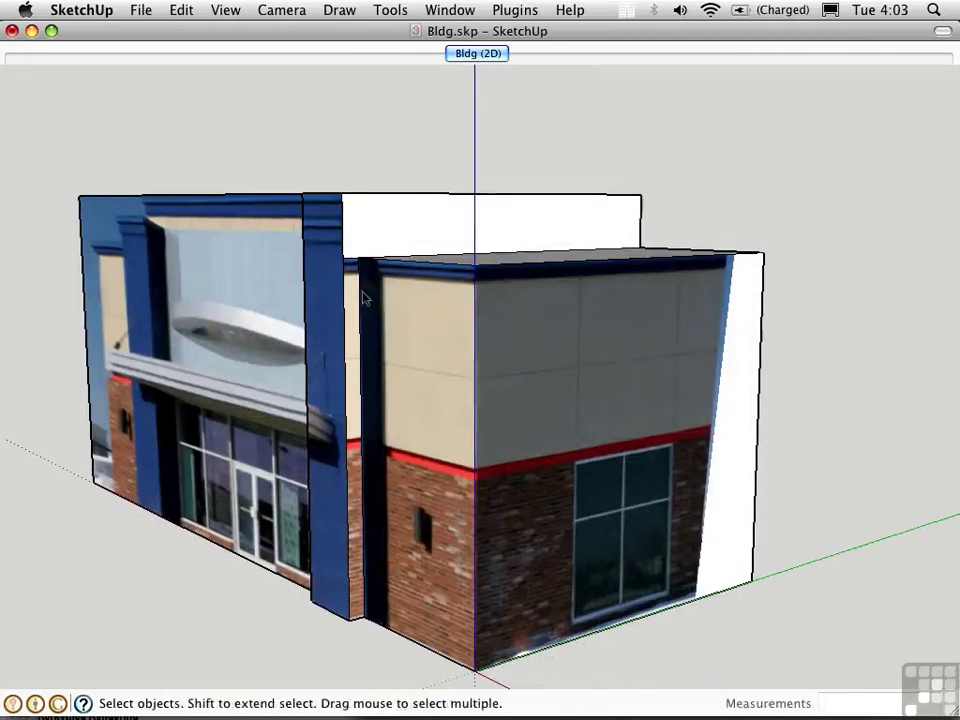
# Step: Erase the short edge between the pillar's side face and the raised block's side face to merge them
pyautogui.press('e')
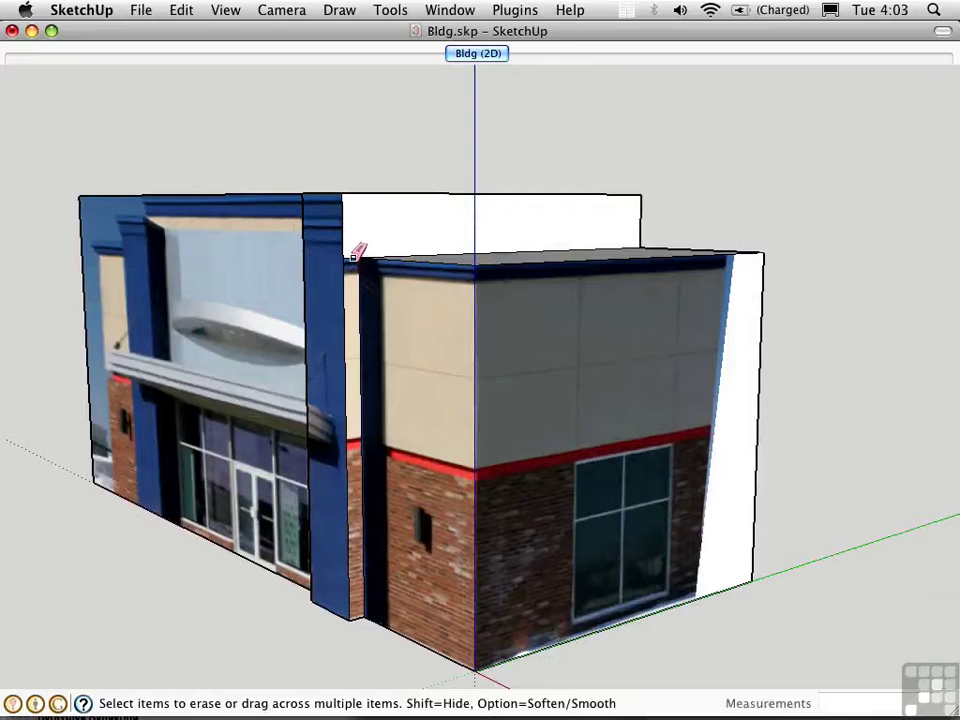
pyautogui.click(353, 257)
pyautogui.press('space')
# Step: Draw a line along the rear wall at the lower roof's height and Push/Pull the upper rear face toward the entrance facade
pyautogui.moveTo(355, 224)
pyautogui.mouseDown(button='middle')
pyautogui.moveTo(362, 240)
pyautogui.moveTo(118, 293)
pyautogui.moveTo(116, 219)
pyautogui.moveTo(328, 229)
pyautogui.moveTo(193, 236)
pyautogui.mouseUp(button='middle')
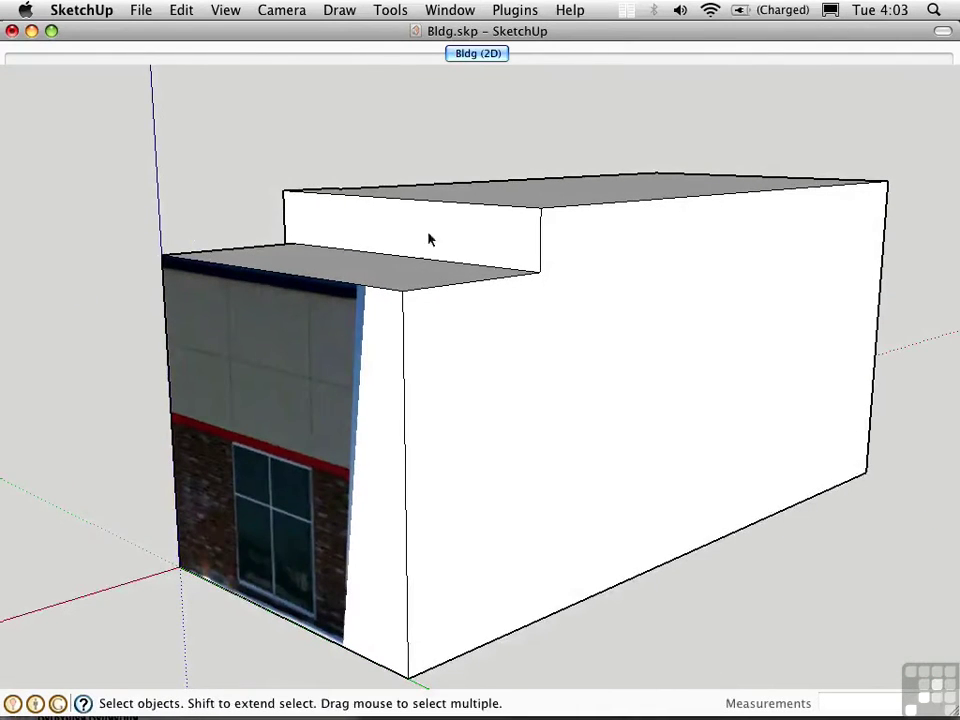
pyautogui.press('l')
pyautogui.click(540, 270)
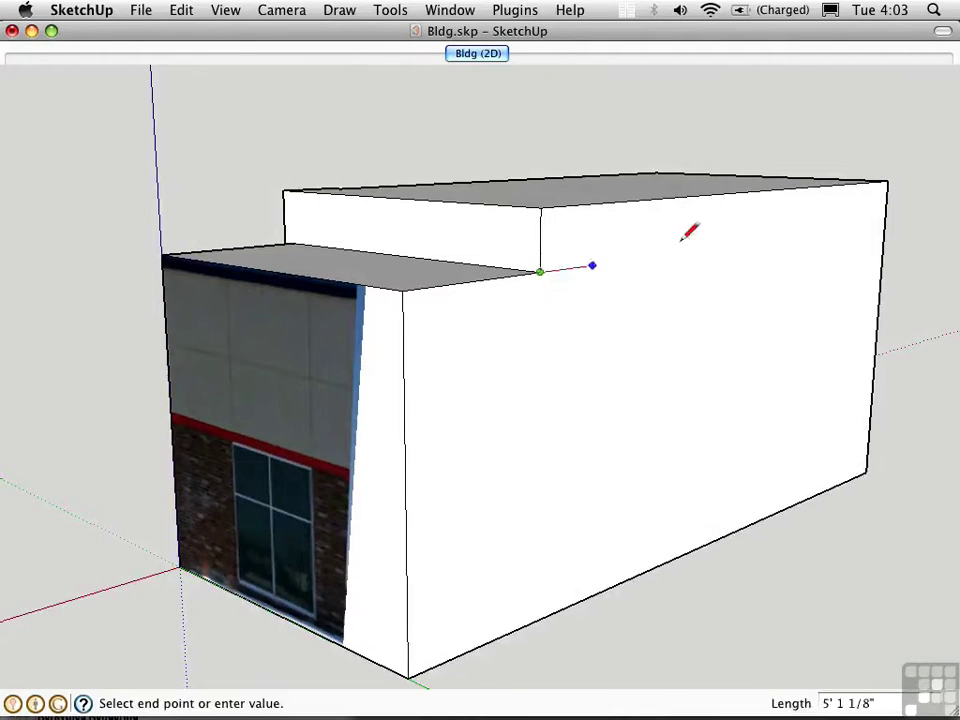
pyautogui.click(884, 227)
pyautogui.press('space')
pyautogui.press('p')
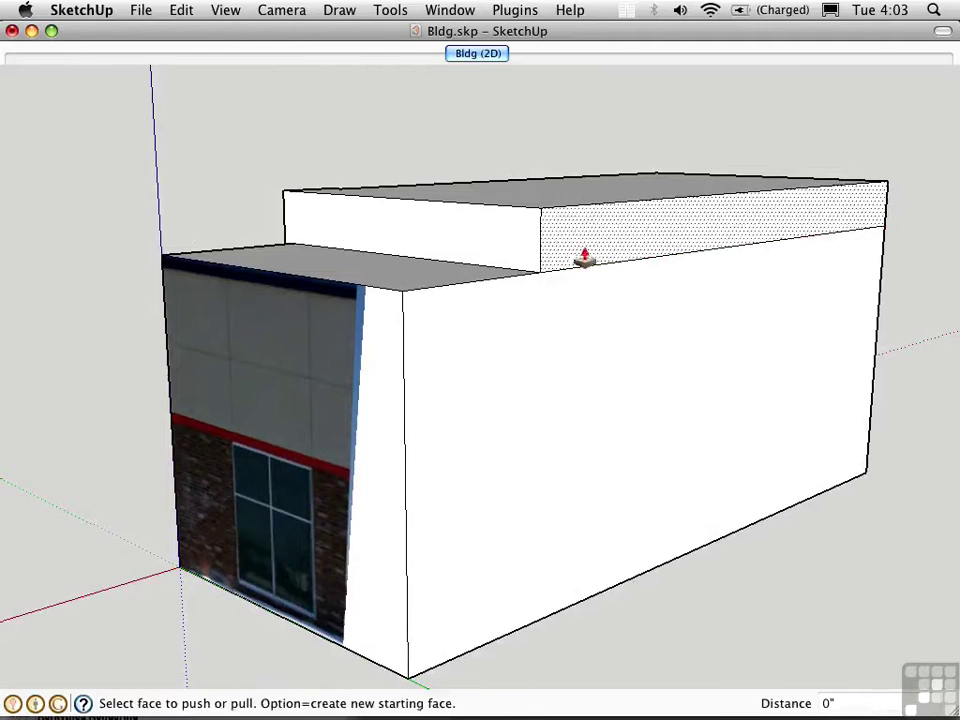
pyautogui.click(577, 254)
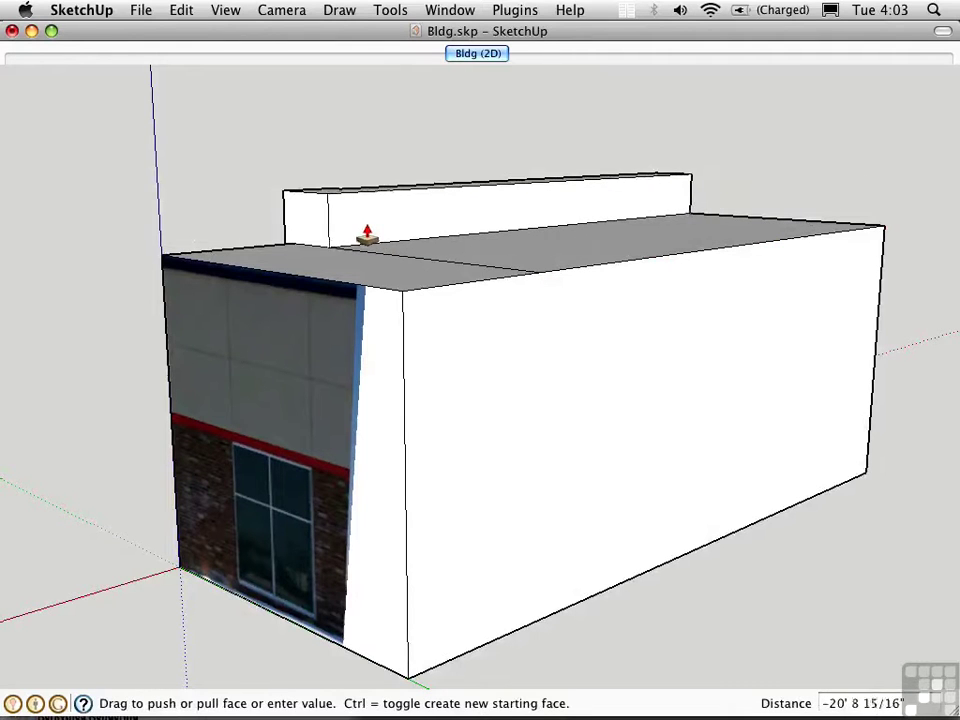
pyautogui.click(306, 231)
# Step: Sample the projected facade texture and paint it onto the white side face of the near pillar and raised entrance block
pyautogui.moveTo(306, 231); pyautogui.dragTo(506, 218, button='middle')
pyautogui.press('z')
pyautogui.moveTo(440, 254); pyautogui.dragTo(429, 186)
pyautogui.moveTo(429, 200)
pyautogui.mouseDown(button='middle')
pyautogui.moveTo(388, 184)
pyautogui.moveTo(411, 242)
pyautogui.mouseUp(button='middle')
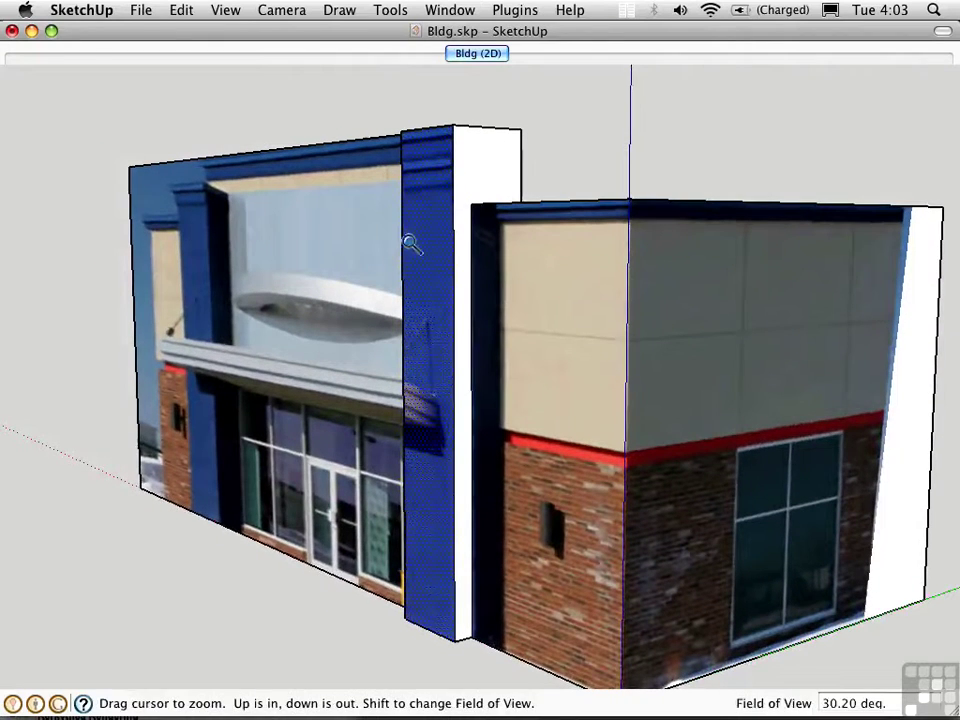
pyautogui.press('b')
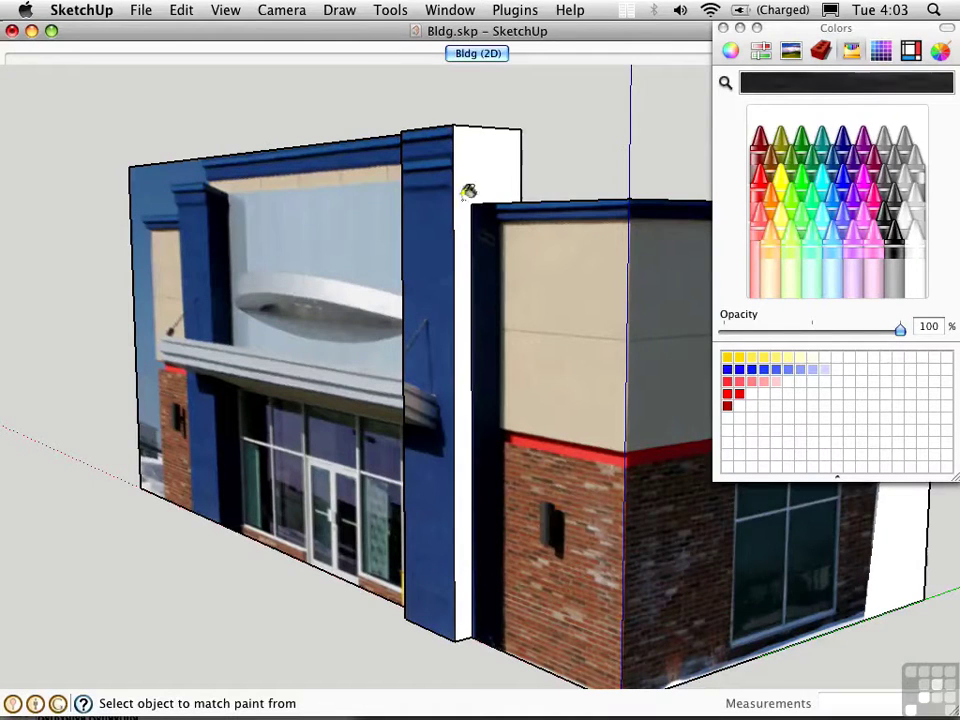
pyautogui.click(488, 167)
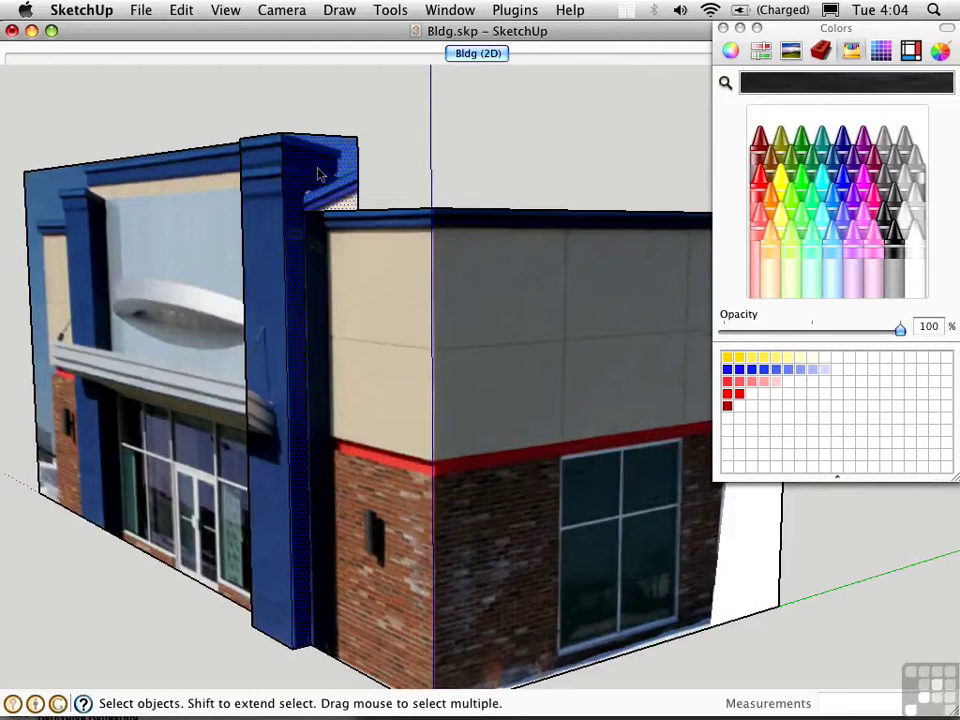
# Step: Make the pillar side face's texture unique and distort it by pulling its yellow pin up and outward to straighten the cornice
pyautogui.rightClick(317, 174)
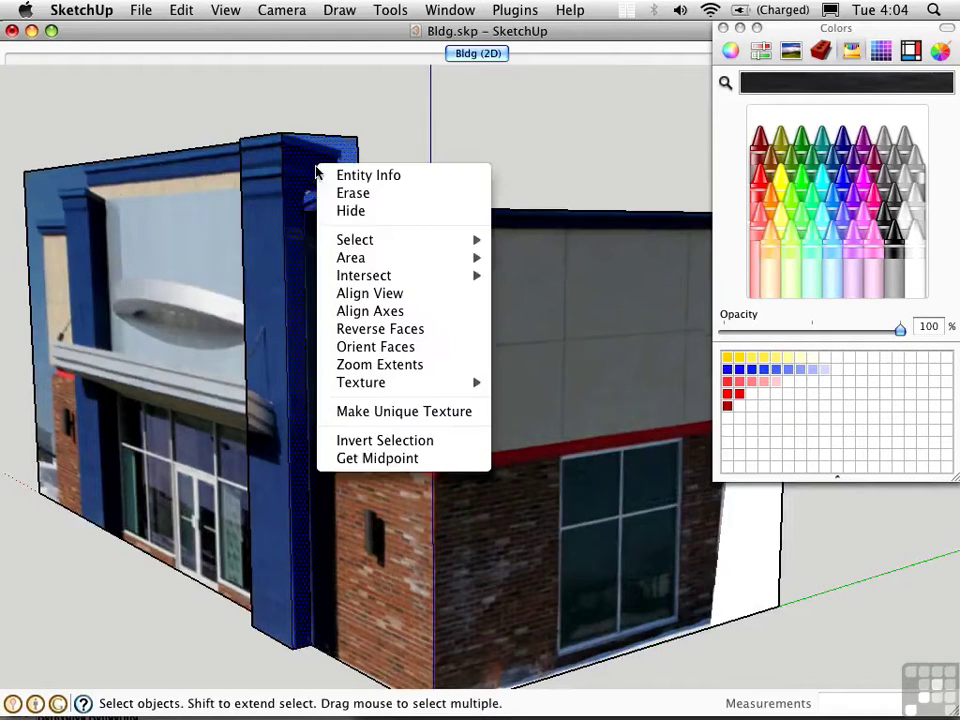
pyautogui.click(327, 411)
pyautogui.rightClick(314, 173)
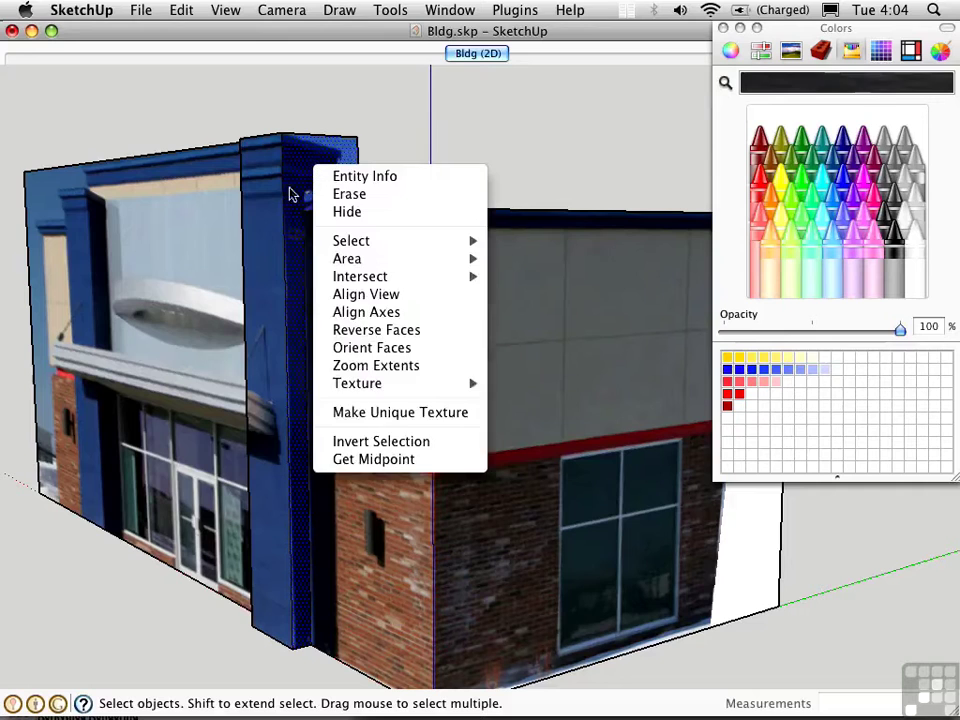
pyautogui.moveTo(406, 383)
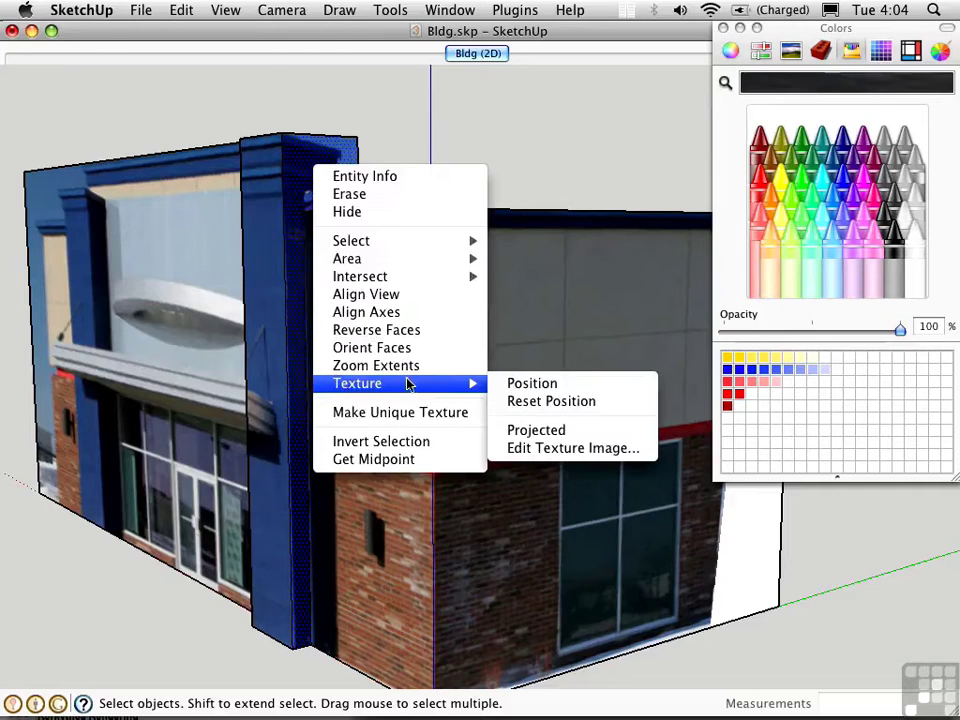
pyautogui.click(515, 383)
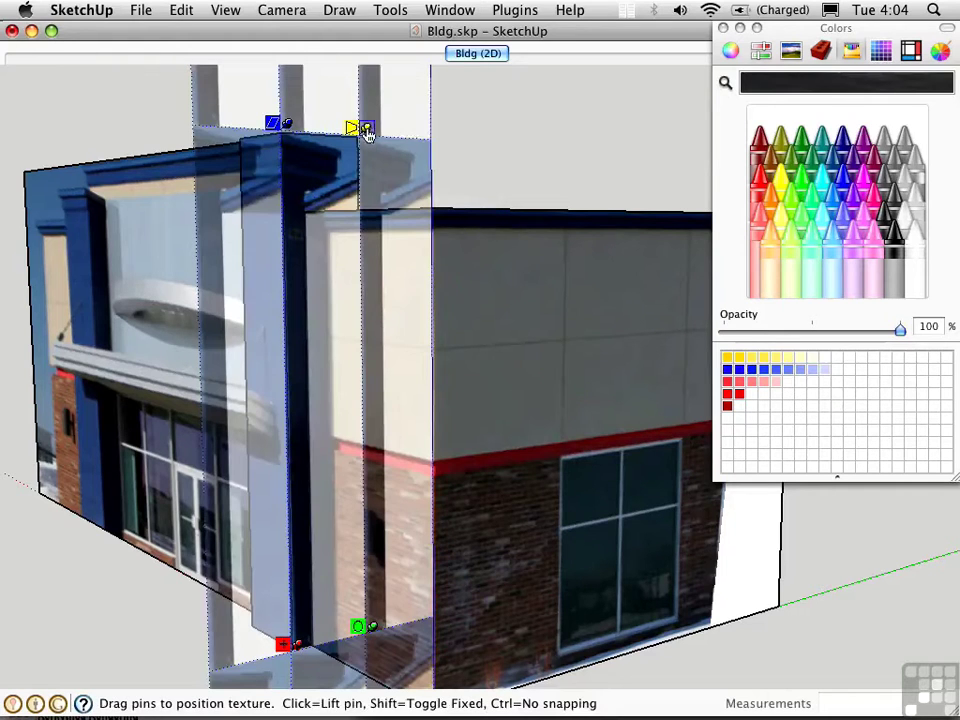
pyautogui.moveTo(367, 128); pyautogui.dragTo(390, 101)
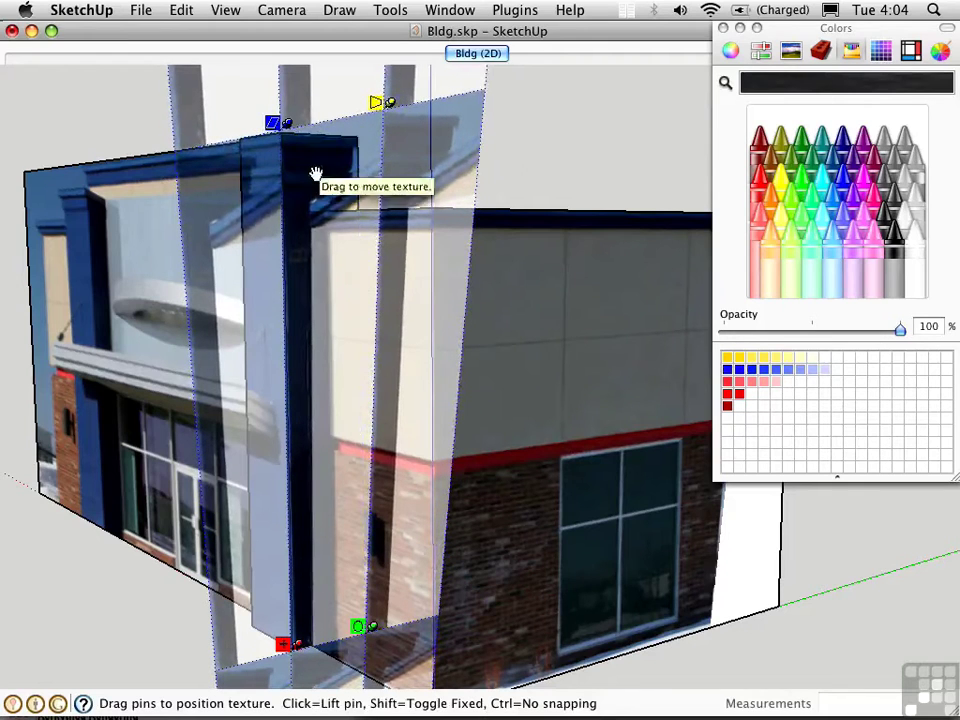
pyautogui.rightClick(316, 172)
pyautogui.click(345, 182)
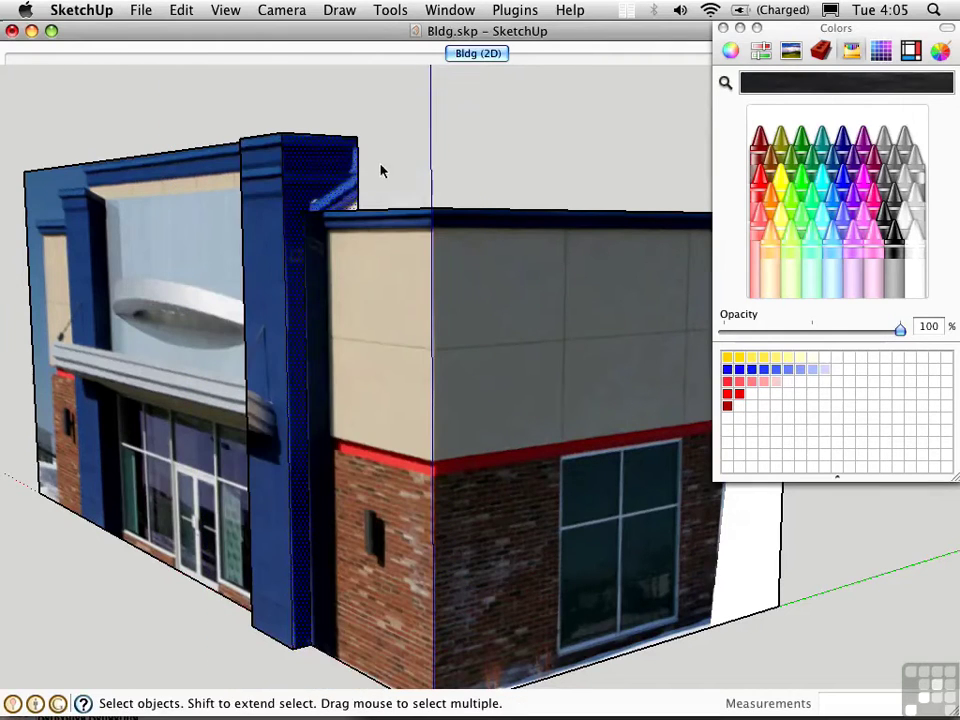
# Step: Open the pillar side face's texture image for editing in Photoshop
pyautogui.rightClick(312, 177)
pyautogui.moveTo(340, 387)
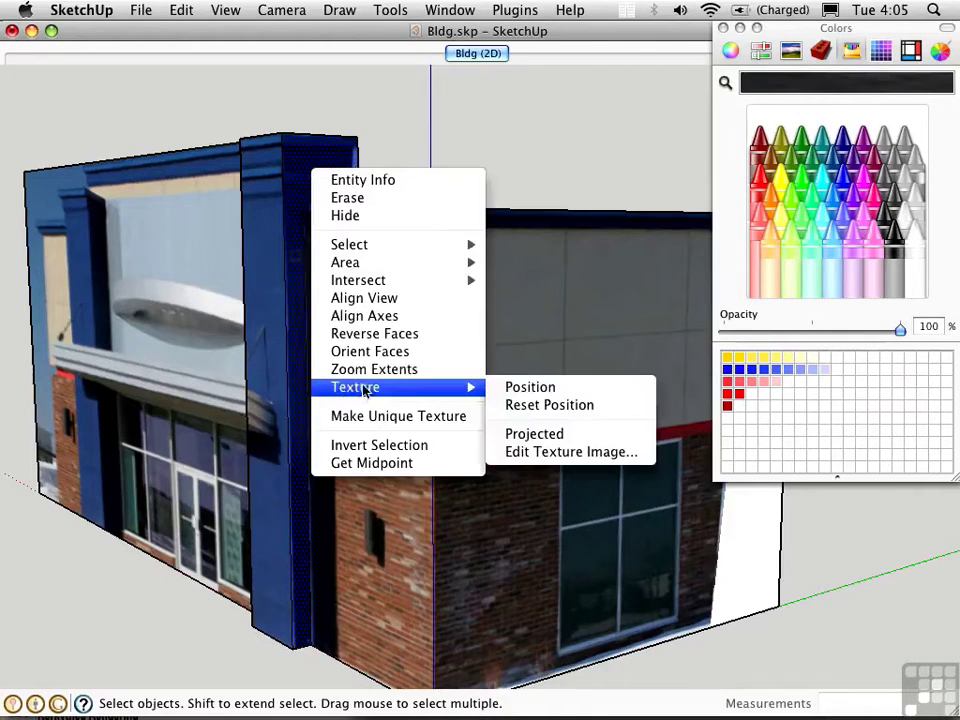
pyautogui.click(542, 454)
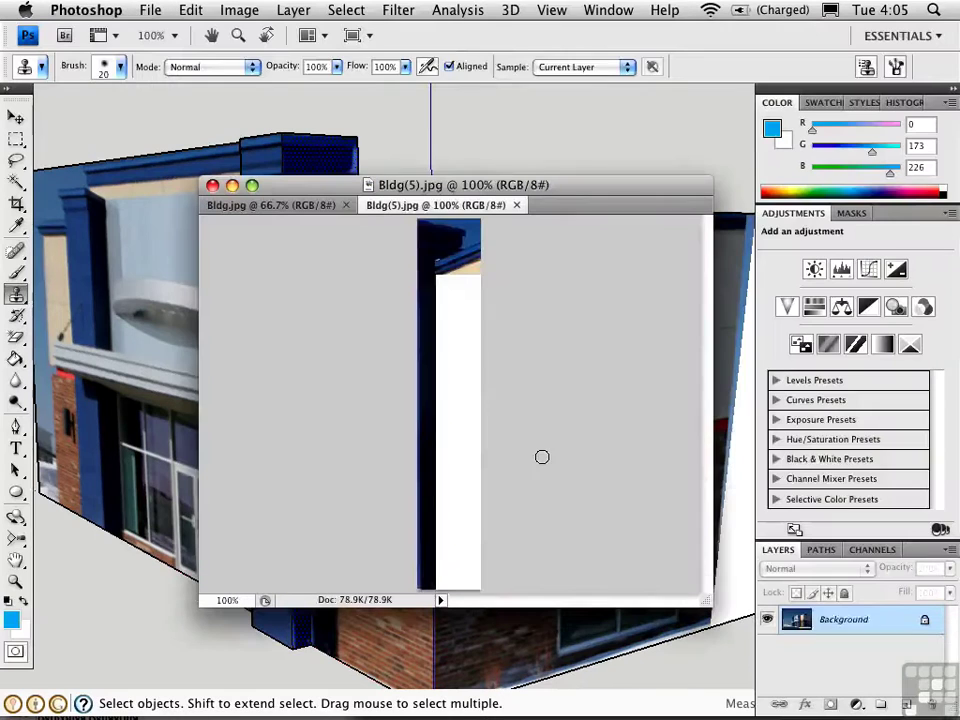
# Step: Clone the dark blue pillar texture over the cornice remnant beside the white area, using a 10-pixel Clone Stamp brush
pyautogui.press('z')
pyautogui.moveTo(402, 211); pyautogui.dragTo(401, 212)
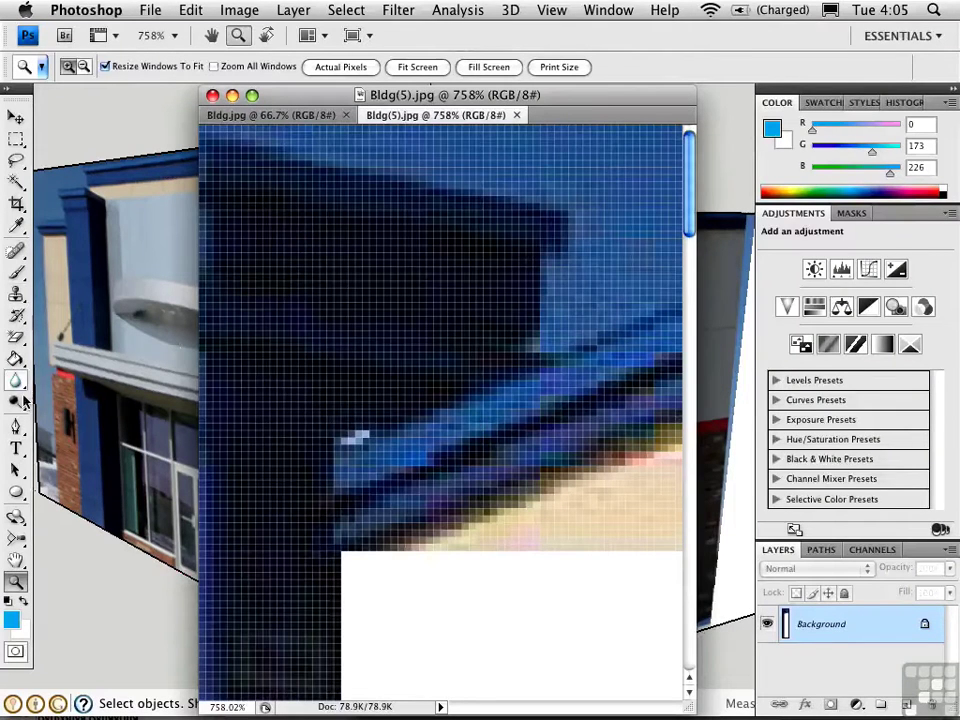
pyautogui.click(16, 293)
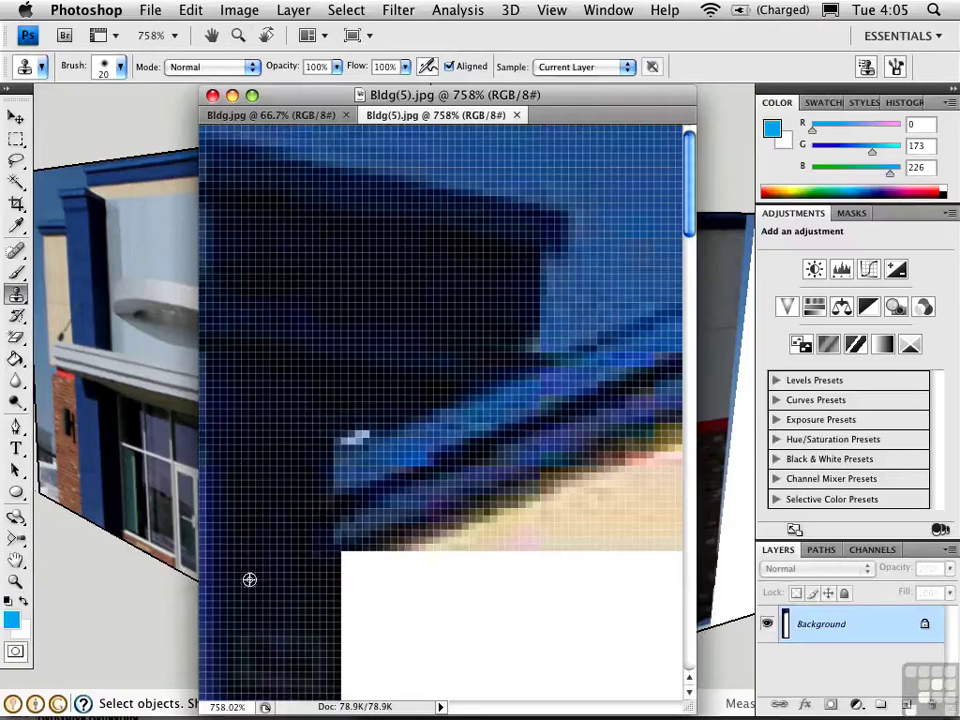
pyautogui.keyDown('alt'); pyautogui.click(257, 626); pyautogui.keyUp('alt')
pyautogui.press('[')
pyautogui.press('[')
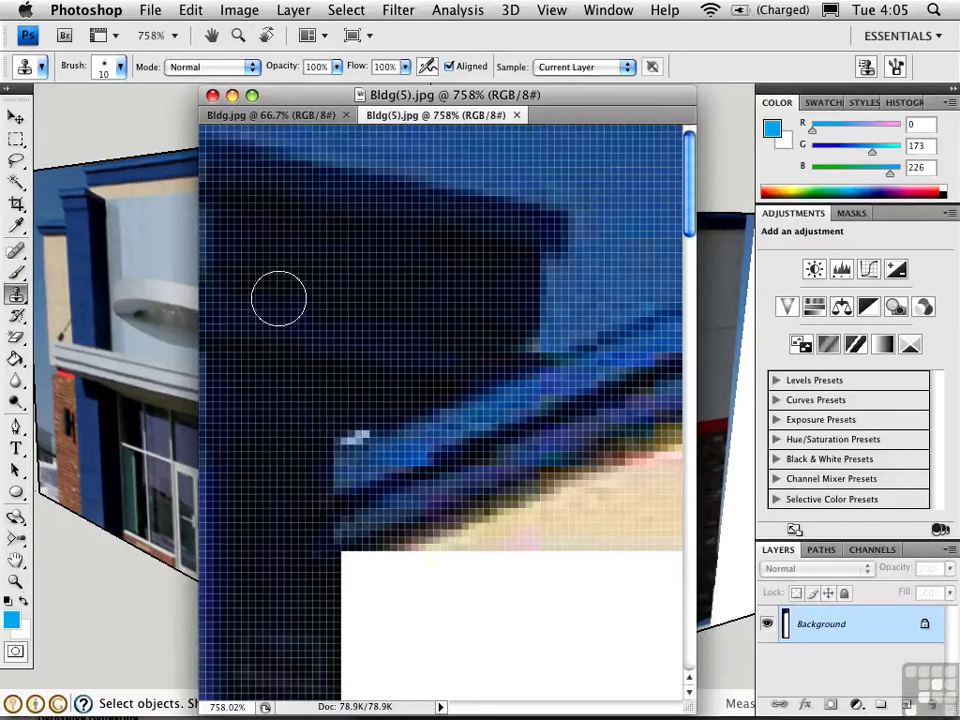
pyautogui.moveTo(340, 432)
pyautogui.mouseDown()
pyautogui.moveTo(403, 441)
pyautogui.moveTo(455, 400)
pyautogui.moveTo(403, 461)
pyautogui.moveTo(418, 527)
pyautogui.moveTo(499, 480)
pyautogui.moveTo(491, 486)
pyautogui.mouseUp()
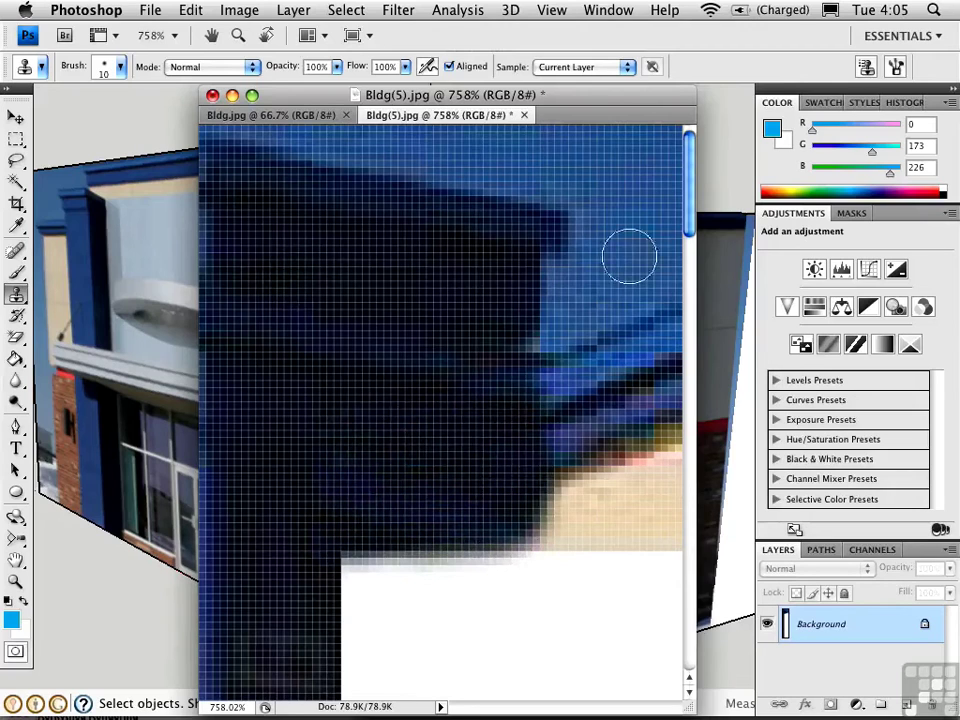
# Step: Clone the lighter blue from the texture's upper area over the remaining cornice lines and beige wall patch above the white area
pyautogui.keyDown('alt'); pyautogui.click(610, 204); pyautogui.keyUp('alt')
pyautogui.click(561, 347)
pyautogui.click(634, 358)
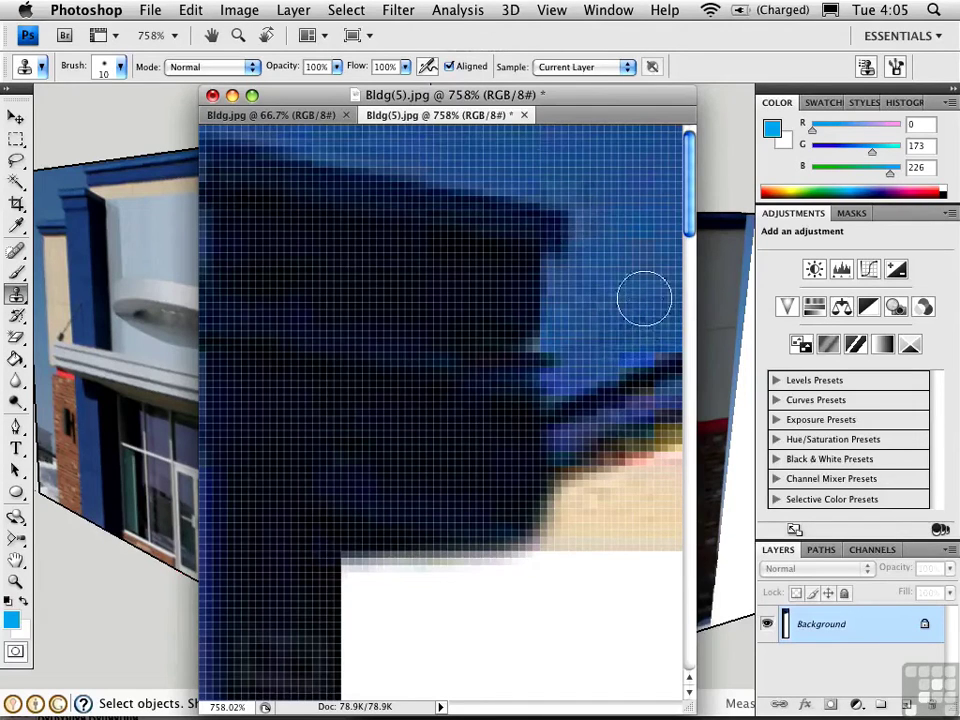
pyautogui.keyDown('alt'); pyautogui.click(637, 180); pyautogui.keyUp('alt')
pyautogui.click(585, 383)
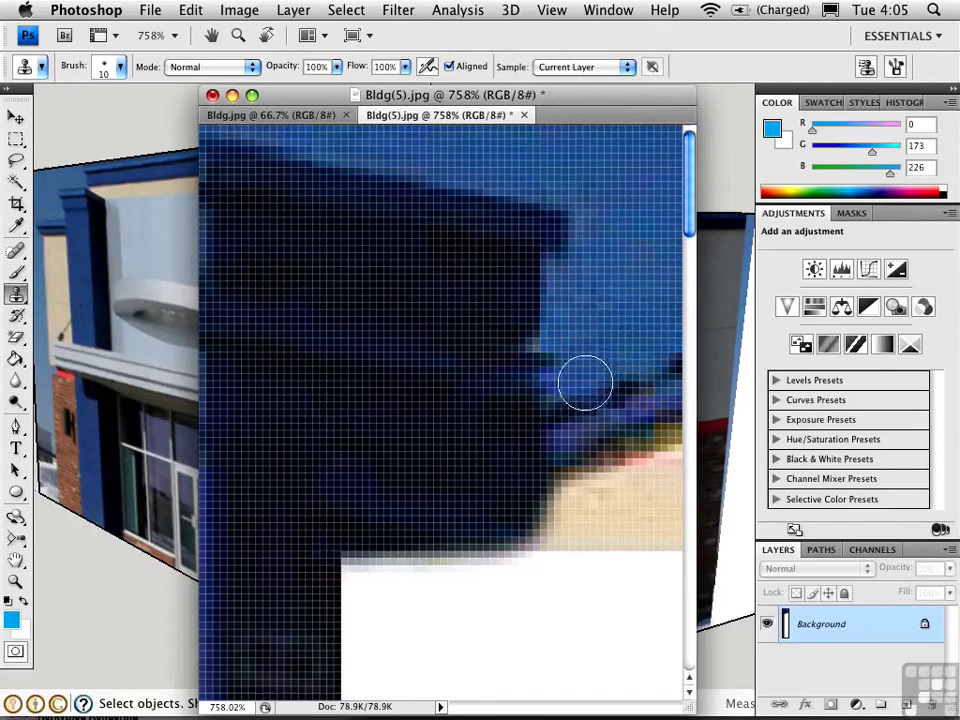
pyautogui.click(619, 376)
pyautogui.keyDown('alt'); pyautogui.click(571, 158); pyautogui.keyUp('alt')
pyautogui.click(635, 381)
pyautogui.click(662, 375)
pyautogui.keyDown('alt'); pyautogui.click(593, 148); pyautogui.keyUp('alt')
pyautogui.click(618, 396)
pyautogui.keyDown('alt'); pyautogui.click(609, 170); pyautogui.keyUp('alt')
pyautogui.moveTo(581, 400); pyautogui.dragTo(662, 419)
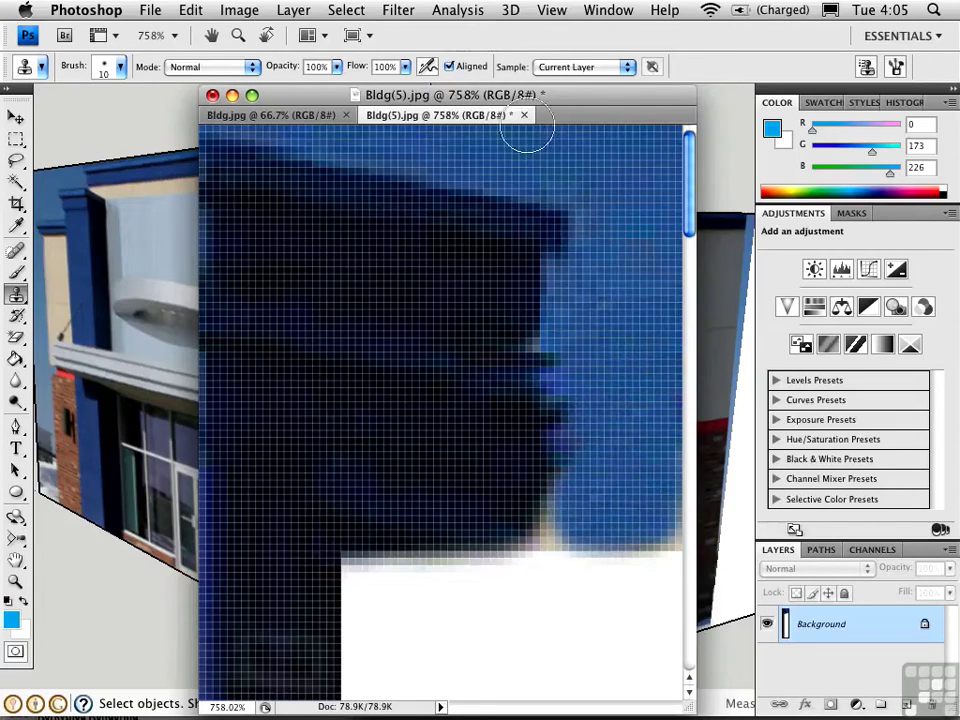
# Step: Close Bldg(5).jpg and save its changes as a progressive JPEG at quality 8
pyautogui.click(523, 115)
pyautogui.press('Return')
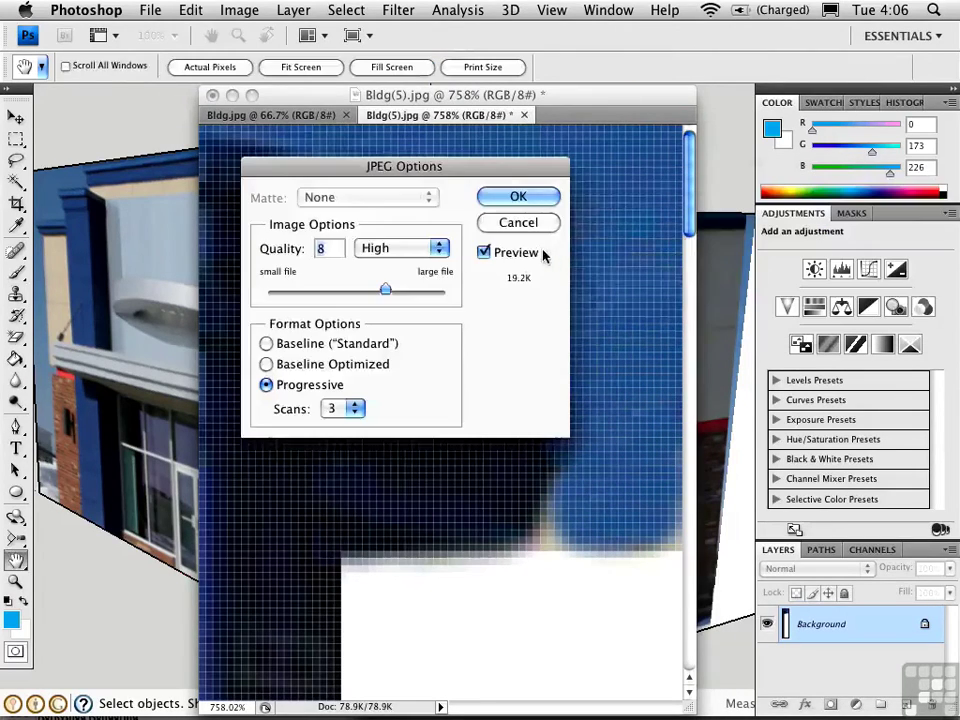
pyautogui.click(500, 204)
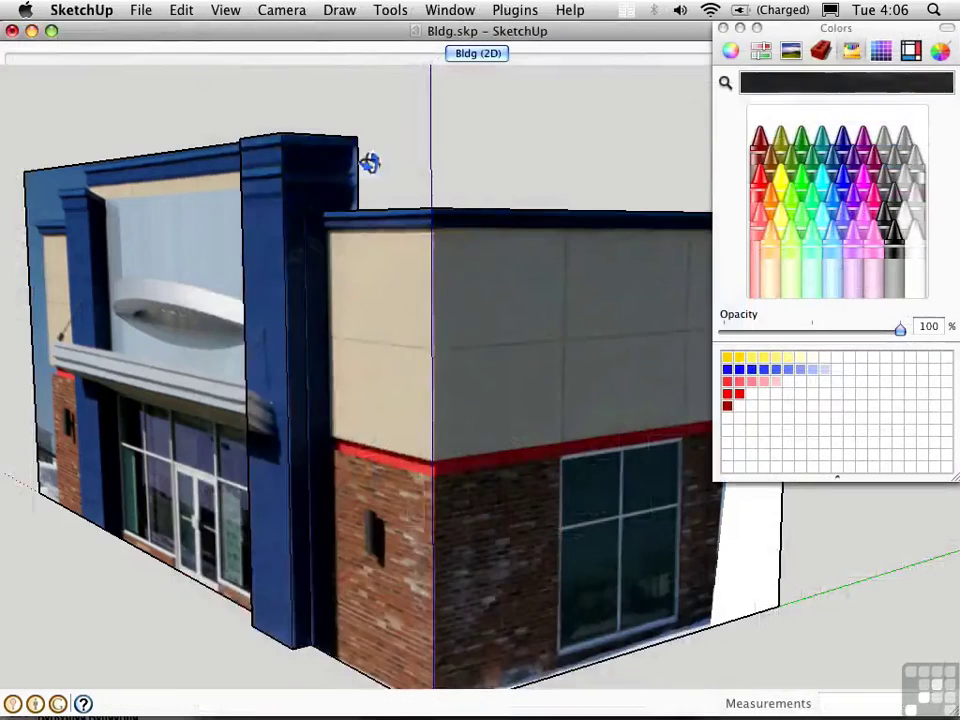
# Step: In SketchUp, Push/Pull a face of the raised entrance block by a small amount
pyautogui.moveTo(369, 161)
pyautogui.mouseDown(button='middle')
pyautogui.moveTo(390, 204)
pyautogui.moveTo(332, 189)
pyautogui.moveTo(206, 206)
pyautogui.mouseUp(button='middle')
pyautogui.press('p')
pyautogui.moveTo(302, 180); pyautogui.dragTo(300, 178)
pyautogui.press('space')
pyautogui.moveTo(105, 151); pyautogui.dragTo(360, 223, button='middle')
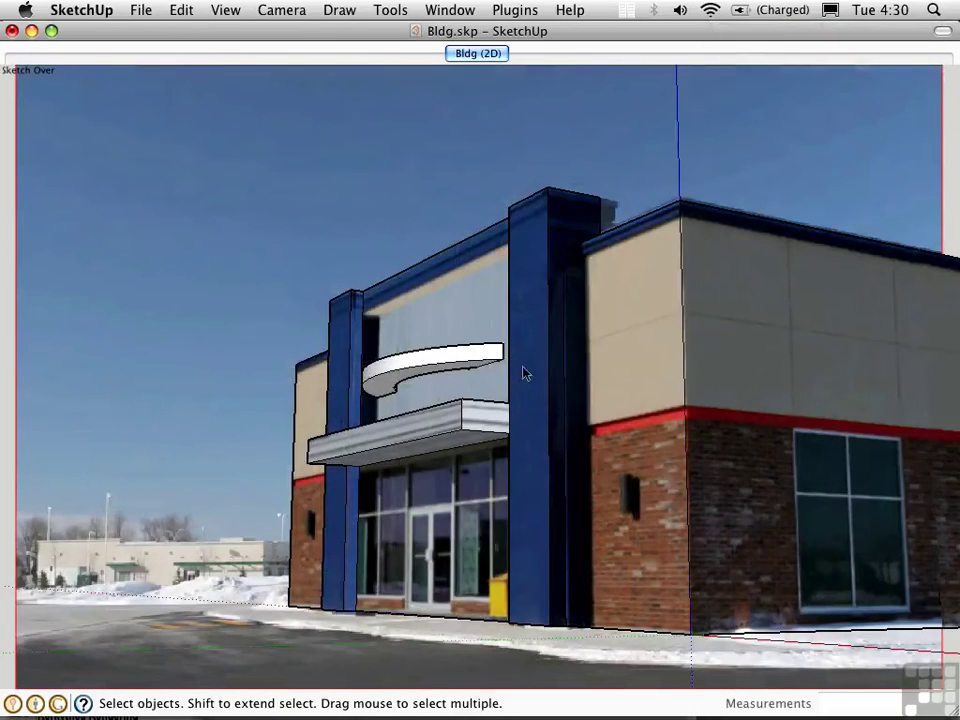
pyautogui.moveTo(523, 373); pyautogui.dragTo(510, 424, button='middle')
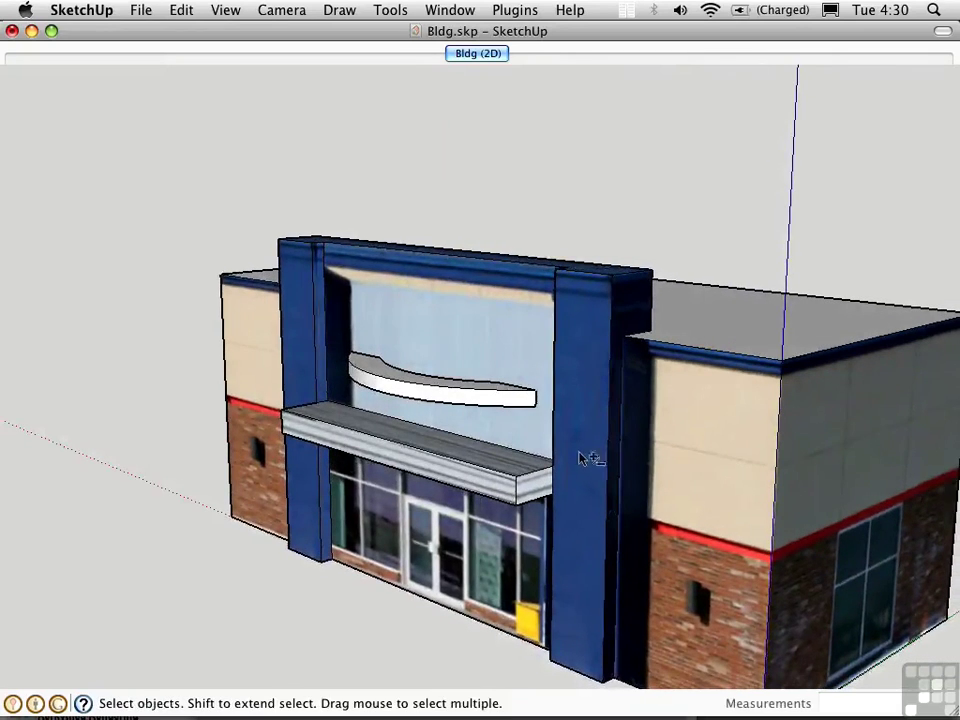
pyautogui.keyDown('shift'); pyautogui.moveTo(580, 458); pyautogui.dragTo(541, 364, button='middle'); pyautogui.keyUp('shift')
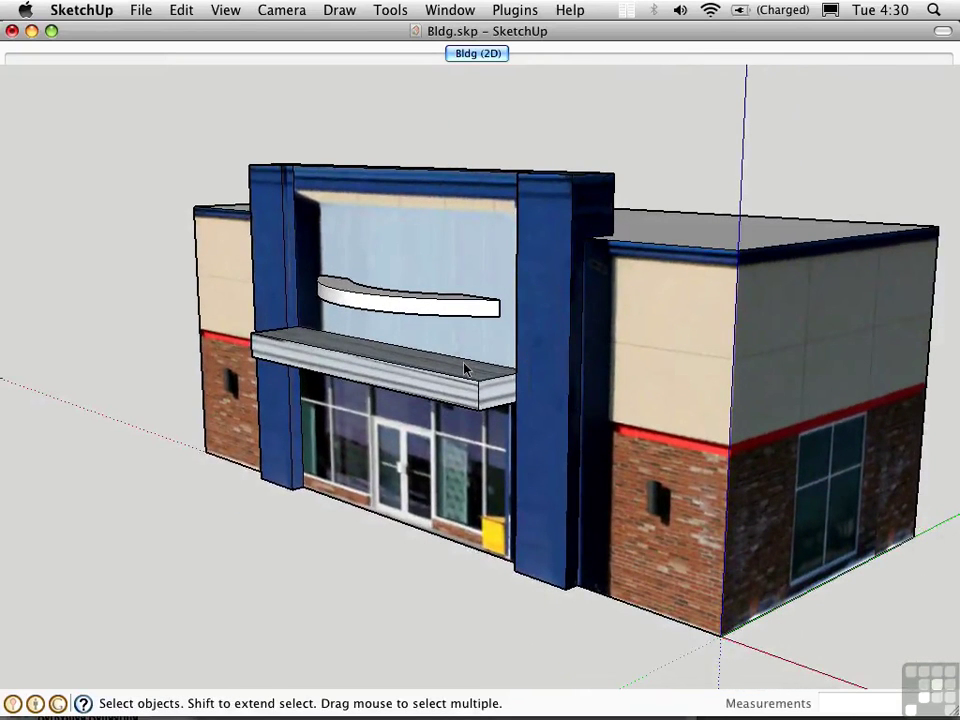